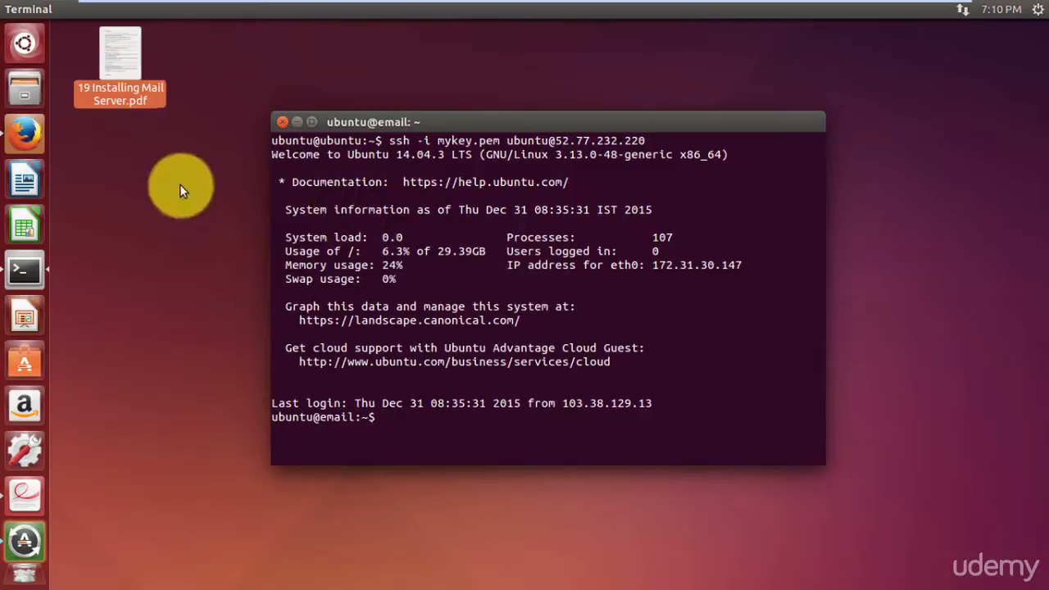
Open the '19 Installing Mail Server.pdf' guide from the desktop.
{"action": "double_click", "coordinate": [128, 85]}
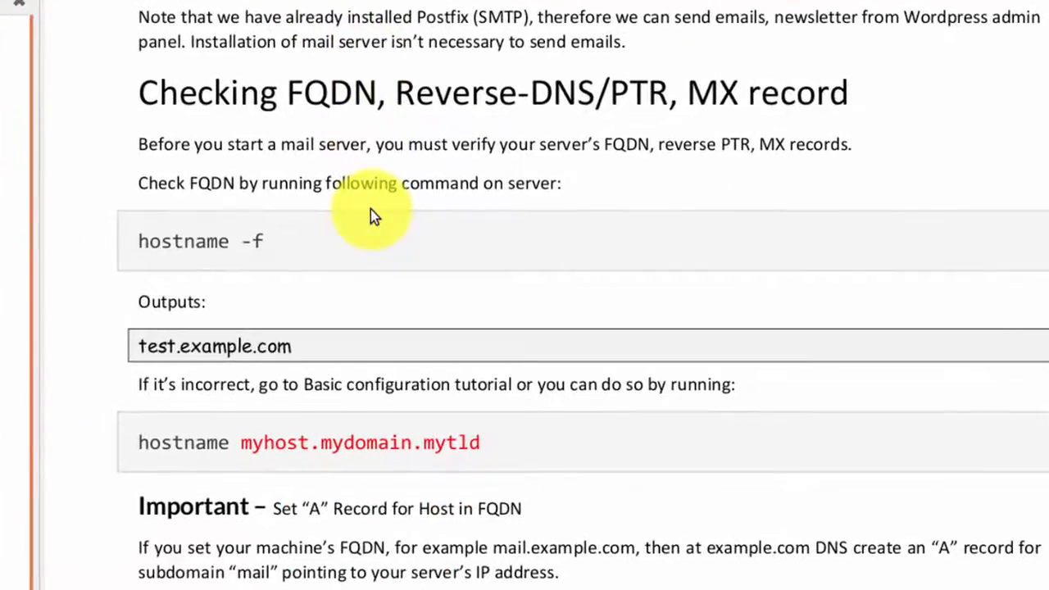
Copy the 'hostname -f' command from the guide's Checking FQDN section and return to the terminal.
{"action": "scroll", "coordinate": [371, 209], "scroll_direction": "down", "scroll_amount": 3}
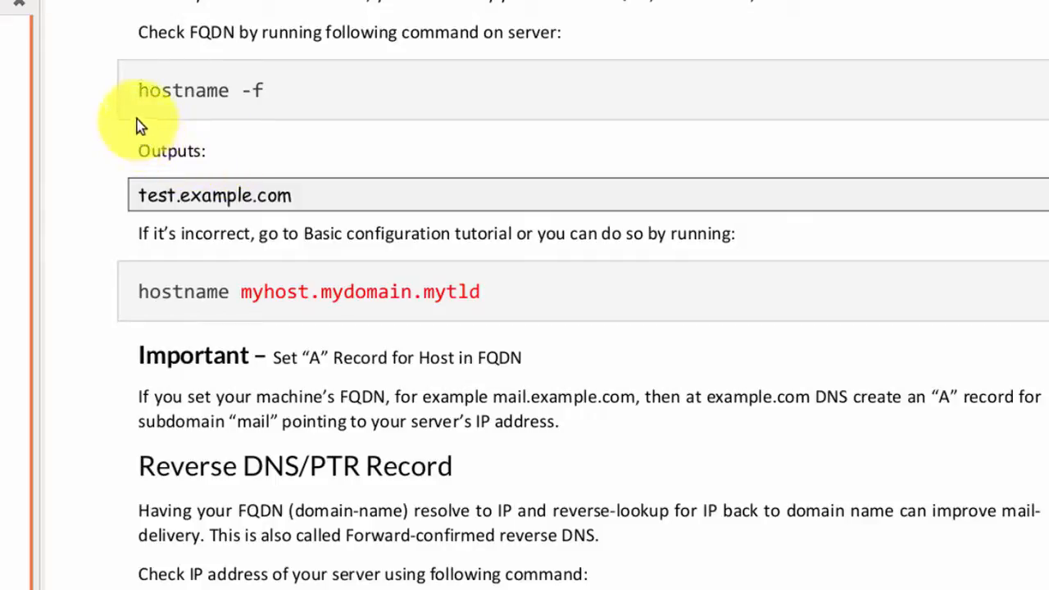
{"action": "left_click_drag", "start_coordinate": [135, 94], "coordinate": [278, 96]}
{"action": "key", "text": "ctrl+c"}
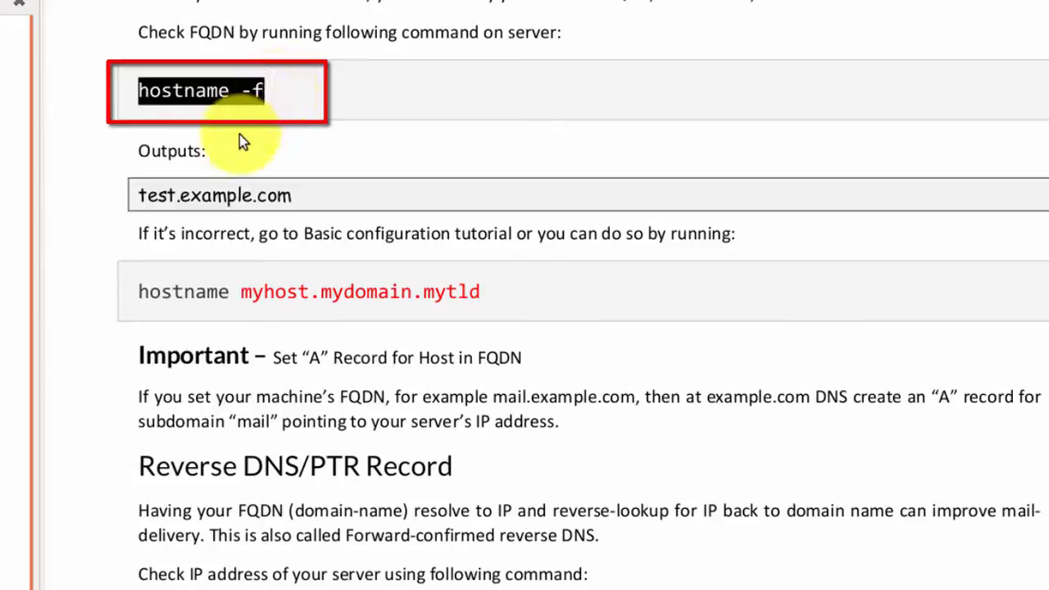
{"action": "left_click", "coordinate": [239, 134]}
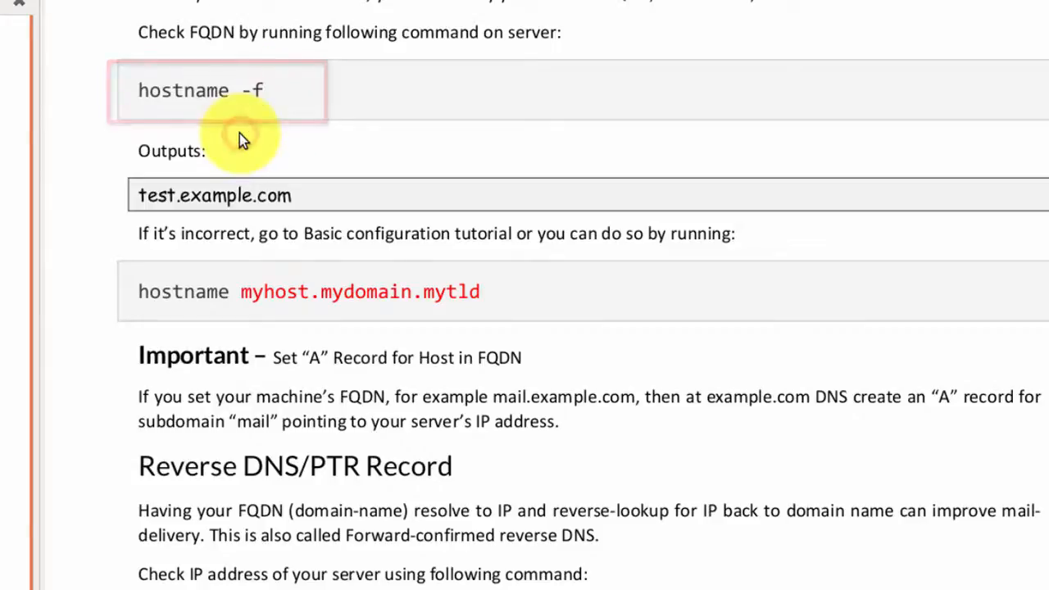
{"action": "left_click", "coordinate": [2, 239]}
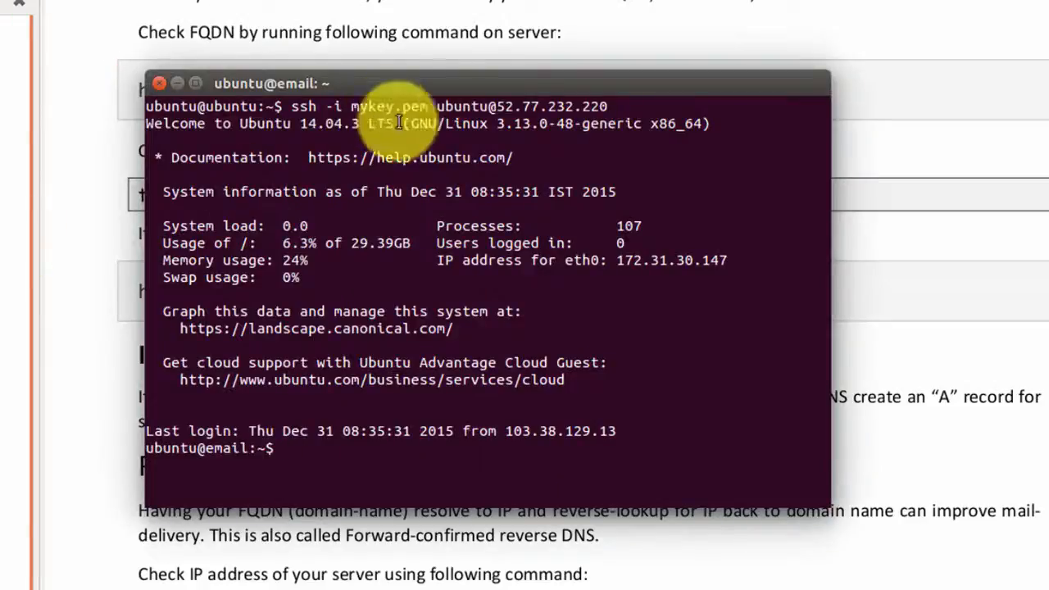
Paste and run hostname -f to confirm the FQDN is email.alpsbox.com, then return to the guide.
{"action": "right_click", "coordinate": [287, 457]}
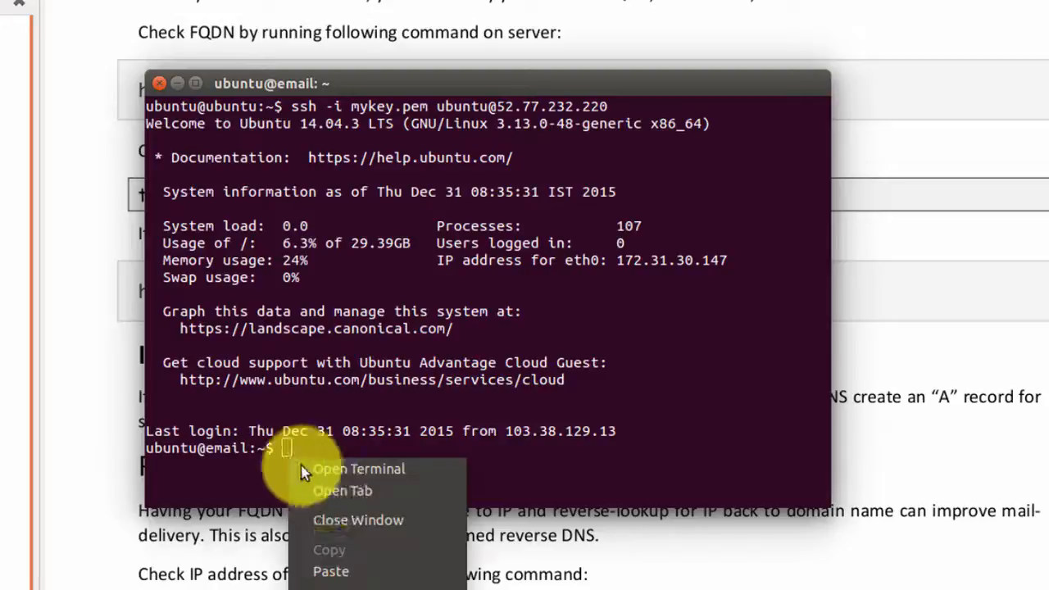
{"action": "left_click", "coordinate": [354, 573]}
{"action": "key", "text": "Return"}
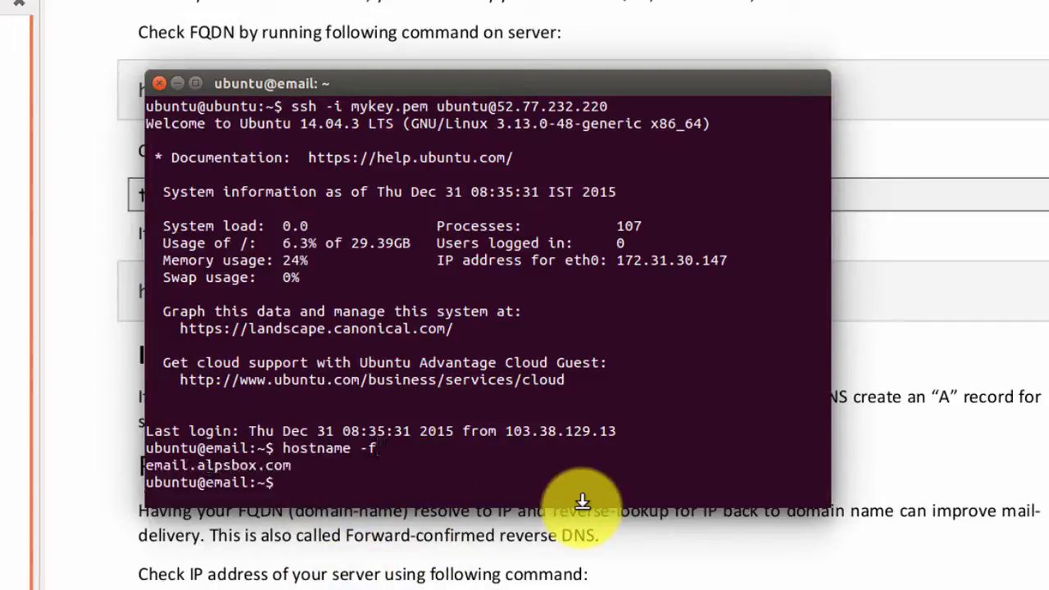
{"action": "mouse_move", "coordinate": [654, 74]}
{"action": "left_mouse_down"}
{"action": "mouse_move", "coordinate": [676, 78]}
{"action": "mouse_move", "coordinate": [672, 69]}
{"action": "mouse_move", "coordinate": [790, 41]}
{"action": "mouse_move", "coordinate": [784, 36]}
{"action": "left_mouse_up"}
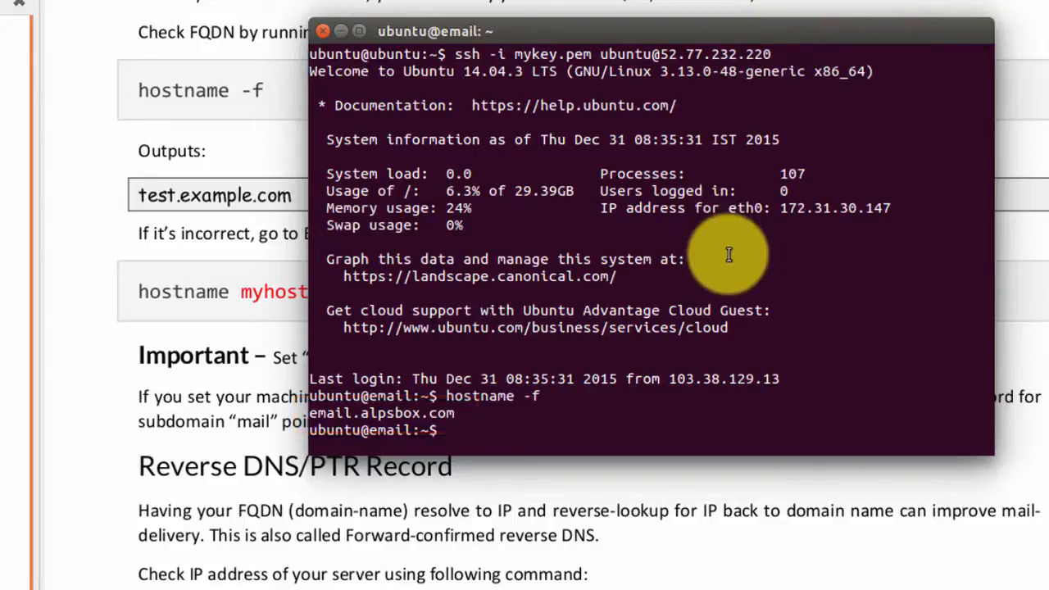
{"action": "left_click", "coordinate": [211, 252]}
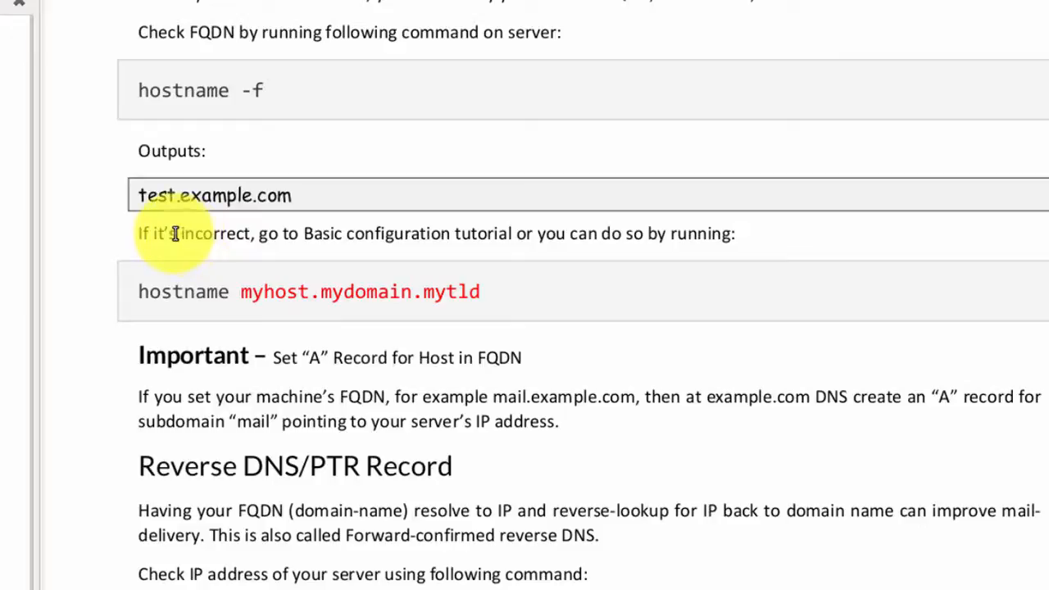
Scroll the guide a little further and switch to the Route 53 console in Firefox.
{"action": "scroll", "coordinate": [174, 233], "scroll_direction": "down", "scroll_amount": 2}
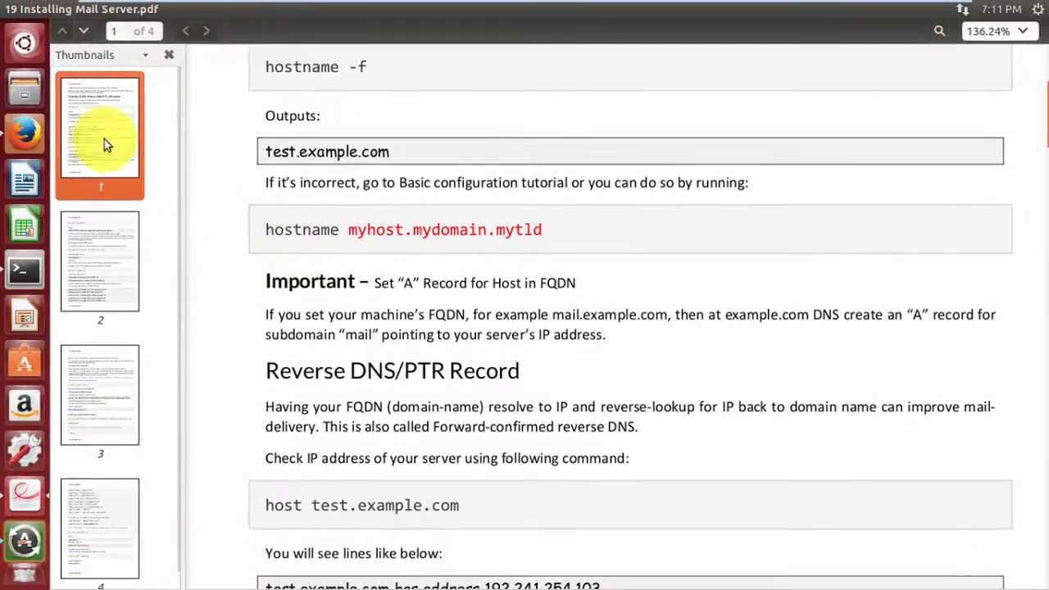
{"action": "left_click", "coordinate": [26, 131]}
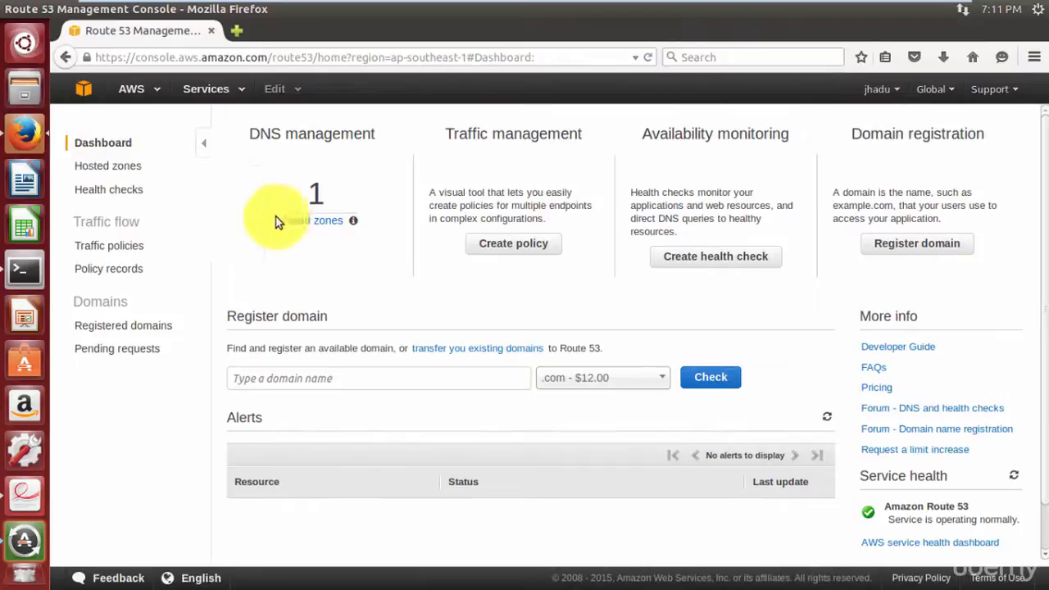
In the alpsbox.com hosted zone, create an A record 'email' with value 52.77.232.220.
{"action": "left_click", "coordinate": [324, 229]}
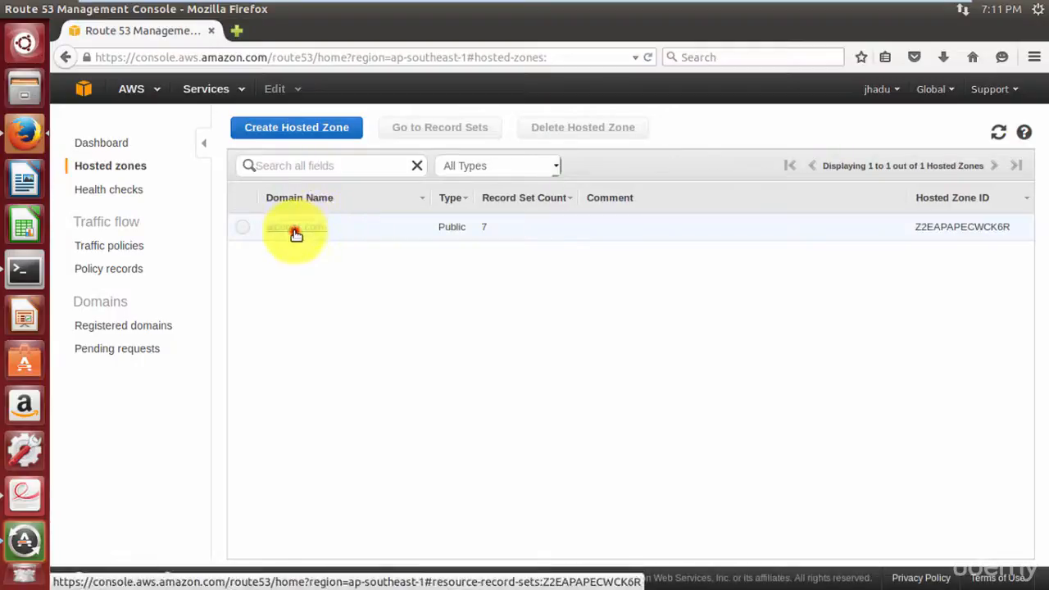
{"action": "left_click", "coordinate": [296, 235]}
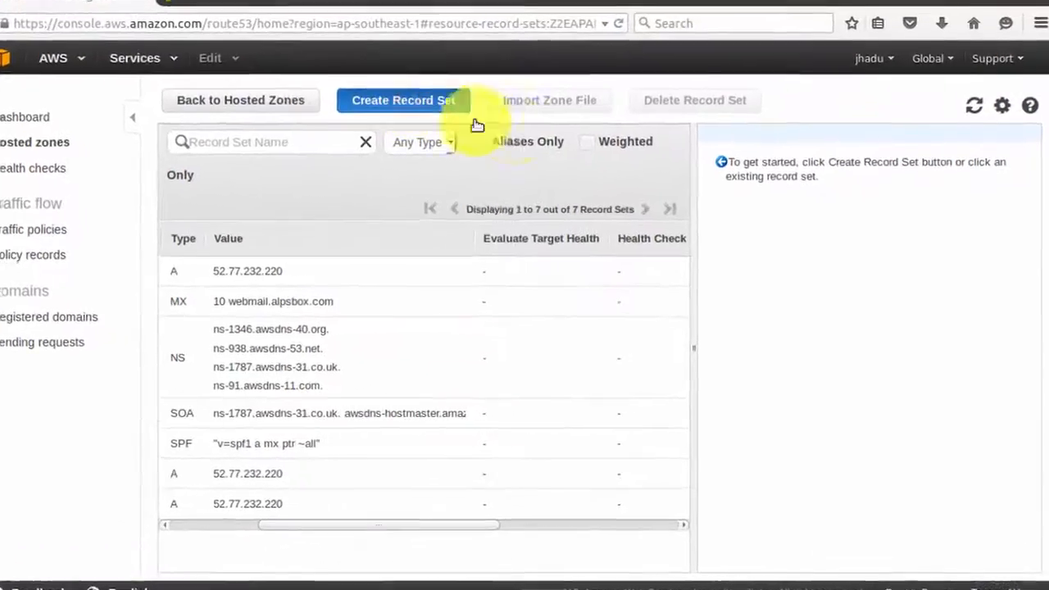
{"action": "left_click", "coordinate": [473, 120]}
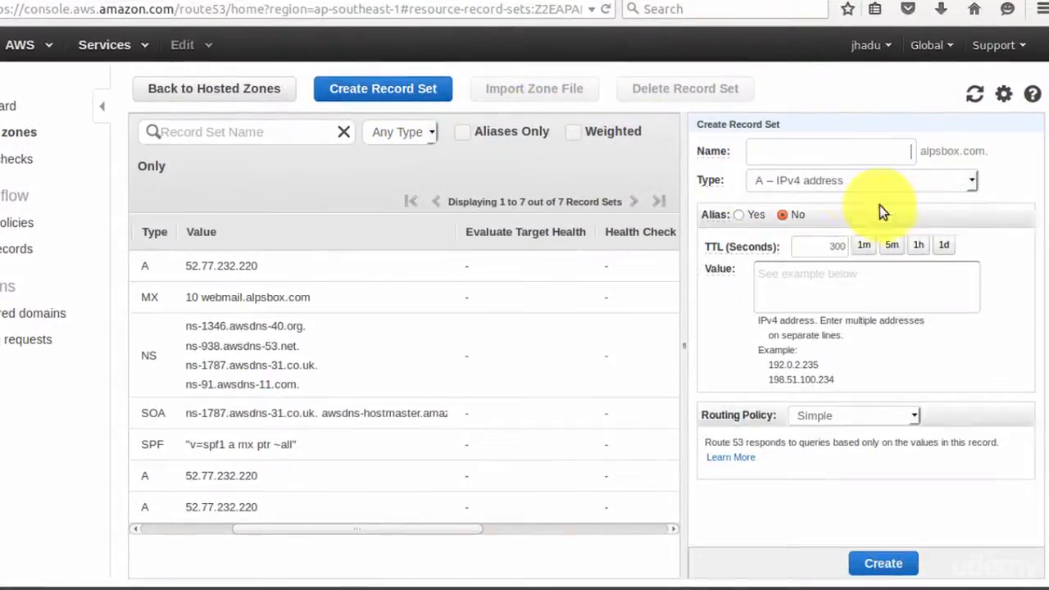
{"action": "left_click", "coordinate": [853, 153]}
{"action": "type", "text": "email"}
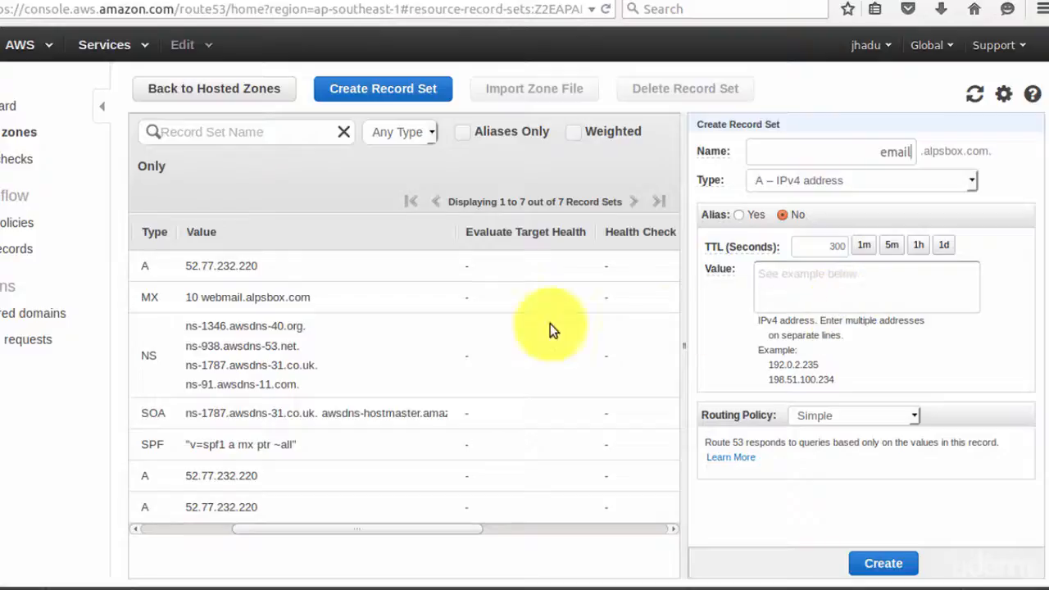
{"action": "left_click_drag", "start_coordinate": [270, 263], "coordinate": [186, 267]}
{"action": "key", "text": "ctrl+c"}
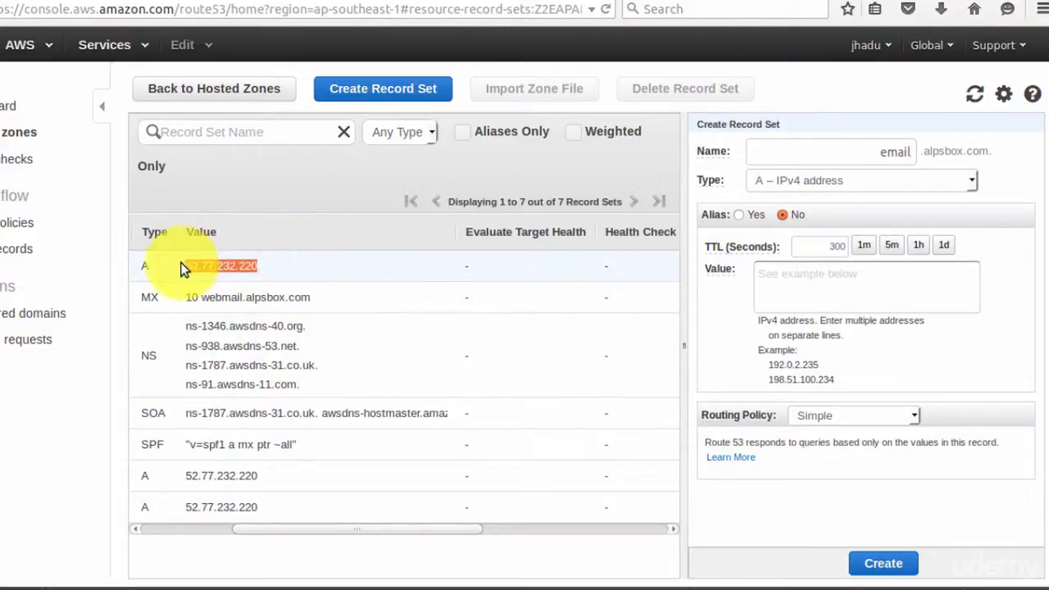
{"action": "left_click", "coordinate": [808, 283]}
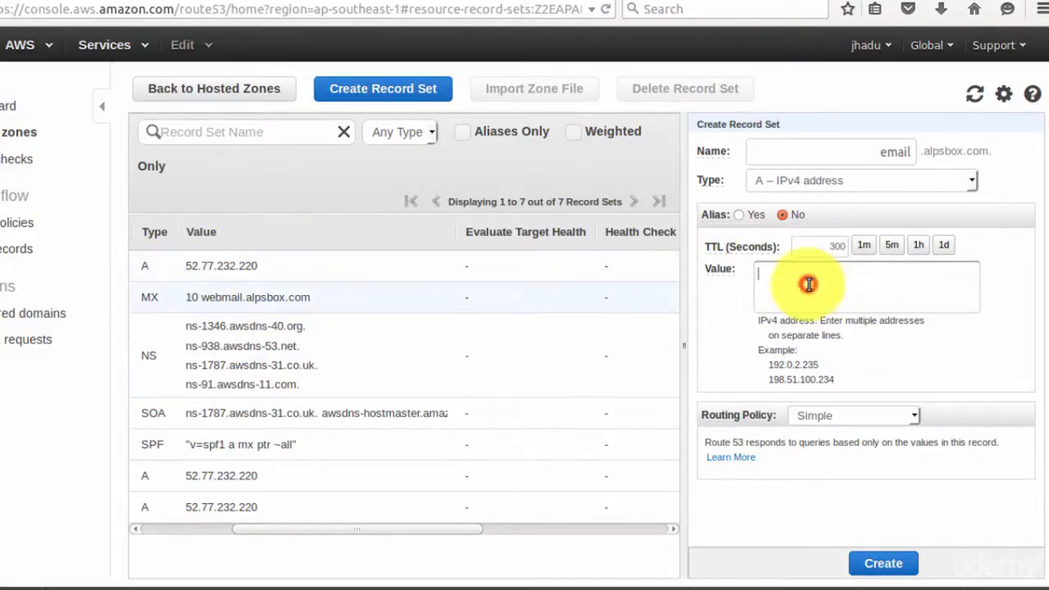
{"action": "key", "text": "ctrl+v"}
{"action": "left_click", "coordinate": [885, 563]}
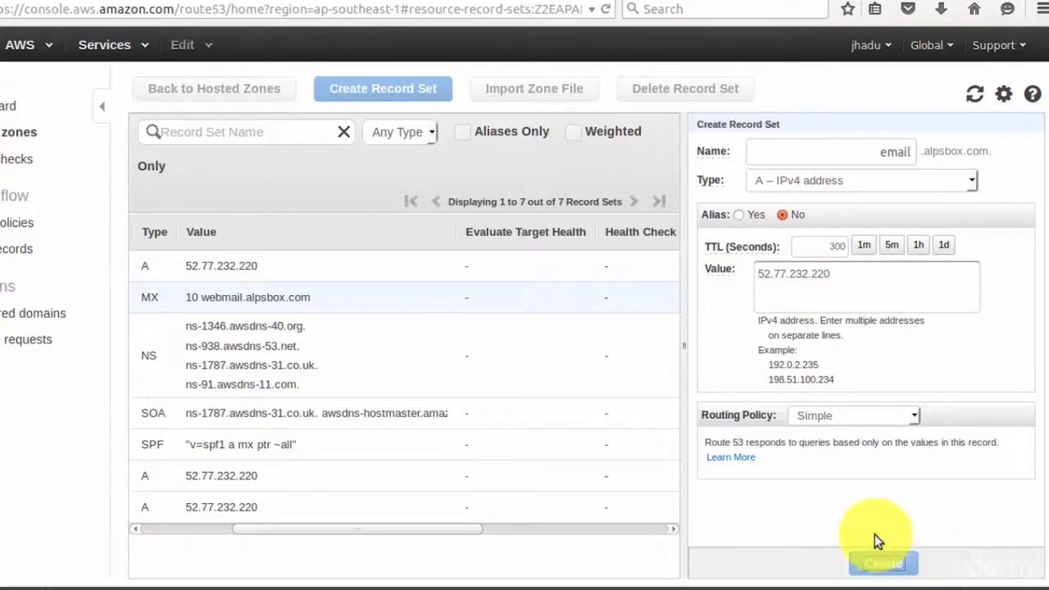
{"action": "left_click_drag", "start_coordinate": [386, 560], "coordinate": [263, 563]}
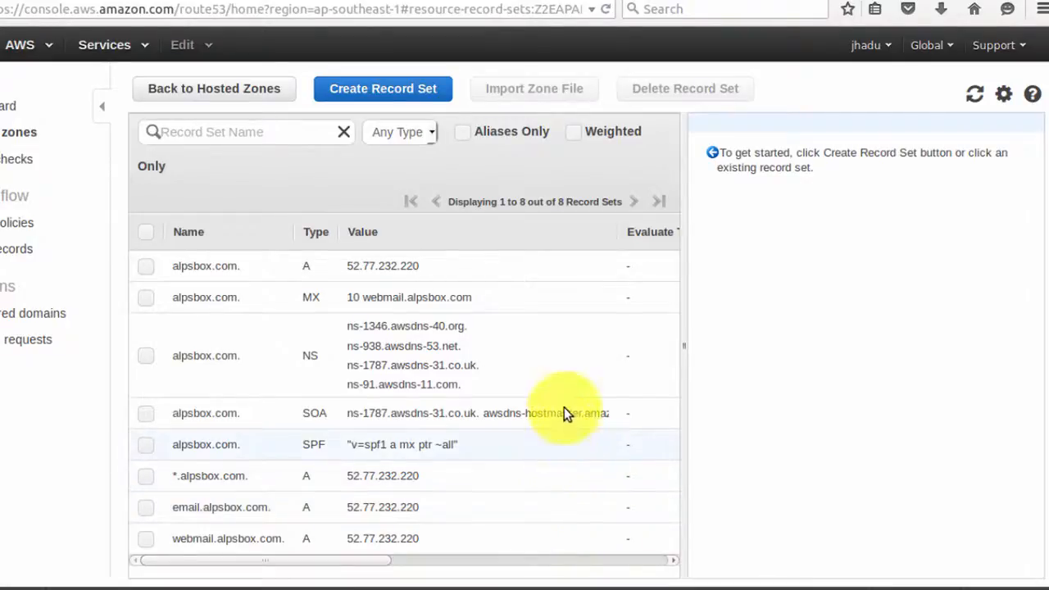
Create an MX record for email.alpsbox.com with value '10 email.alpsbox.com'.
{"action": "left_click", "coordinate": [436, 88]}
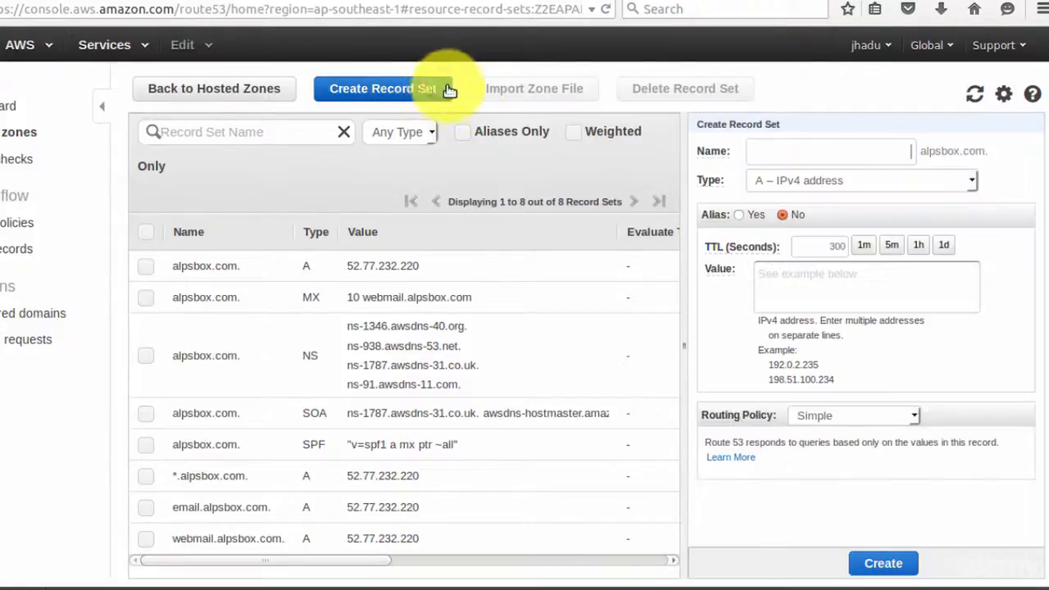
{"action": "left_click", "coordinate": [840, 180]}
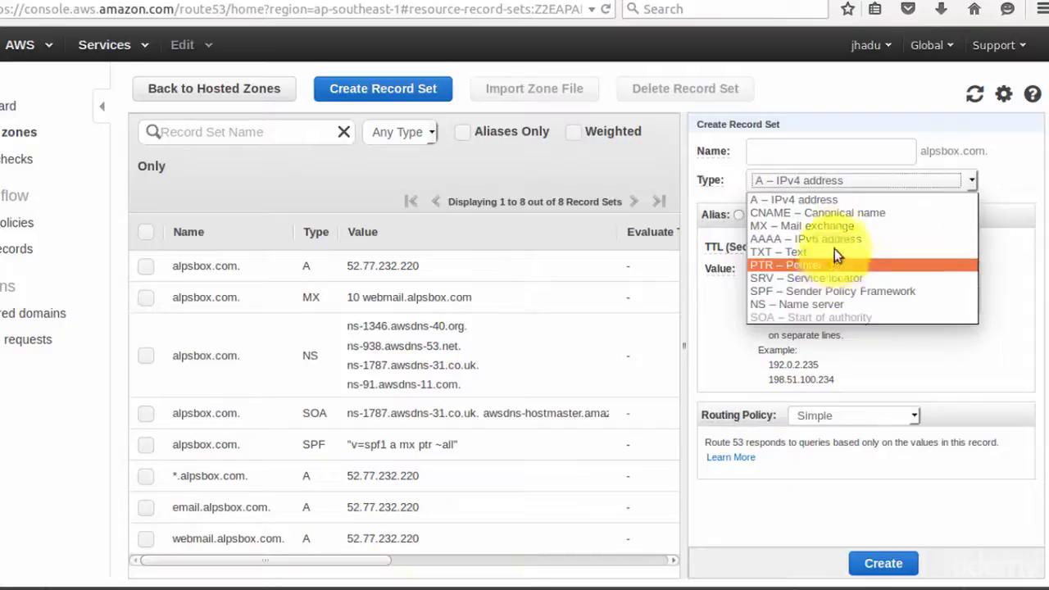
{"action": "left_click", "coordinate": [841, 226]}
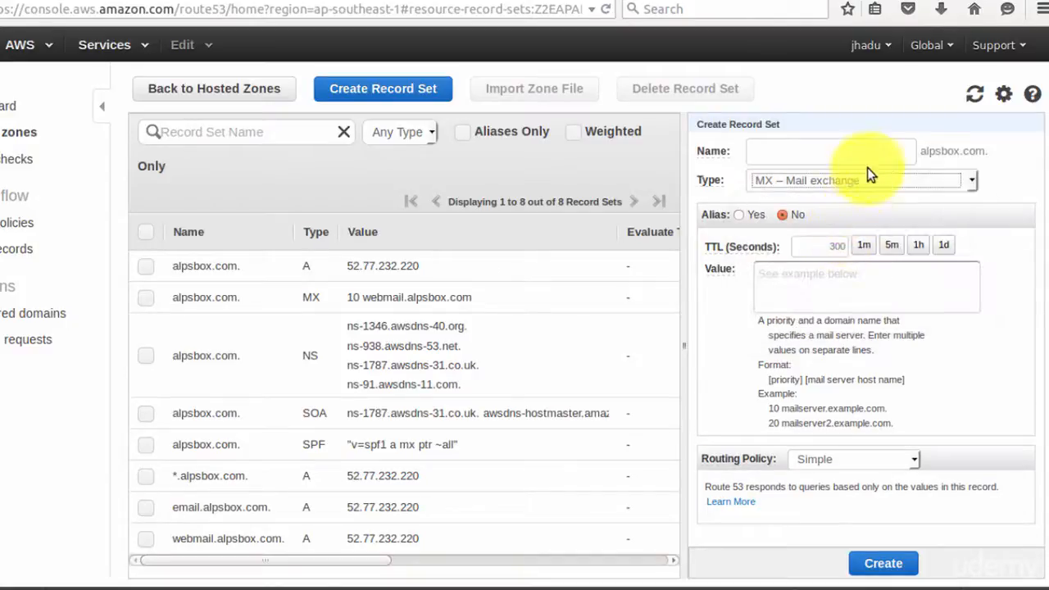
{"action": "type", "text": "emai"}
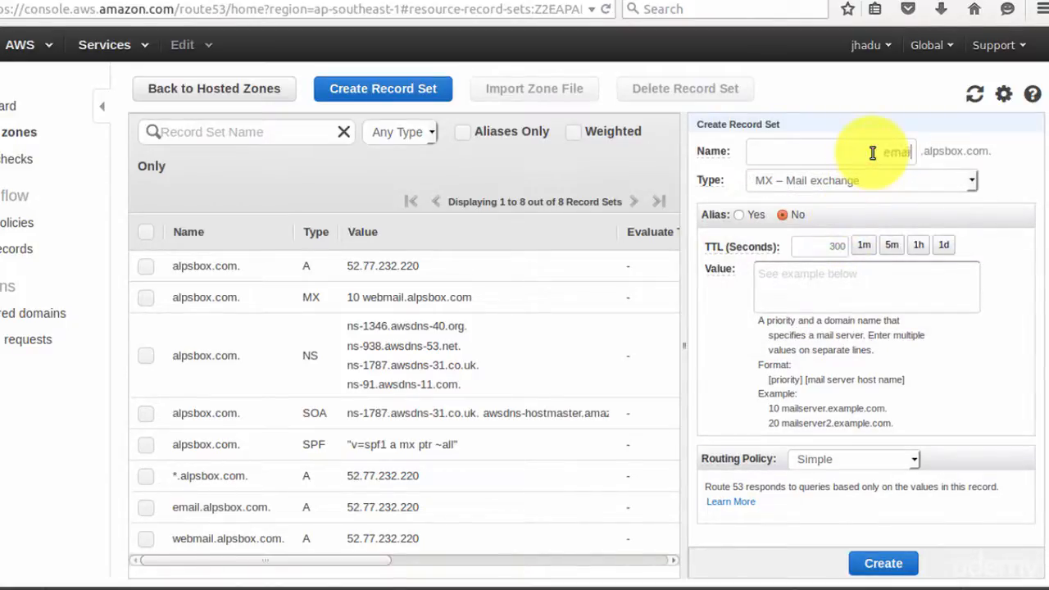
{"action": "type", "text": "l"}
{"action": "left_click", "coordinate": [897, 287]}
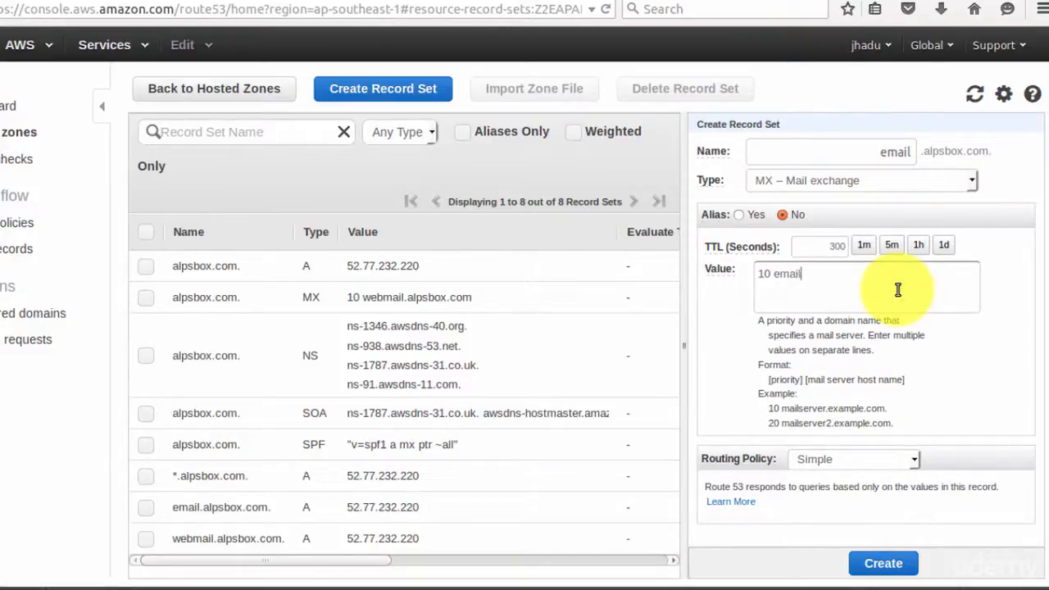
{"action": "type", "text": "10 email.alpsbox.com"}
{"action": "left_click", "coordinate": [883, 563]}
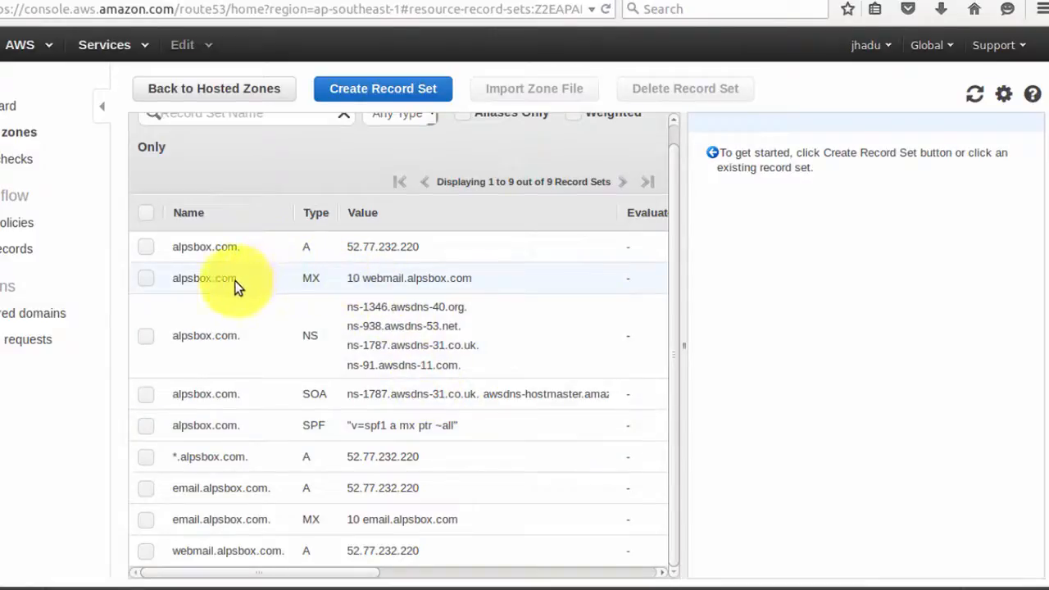
Add '10 email.alpsbox.com' as a second value to the alpsbox.com MX record and save it.
{"action": "left_click", "coordinate": [211, 278]}
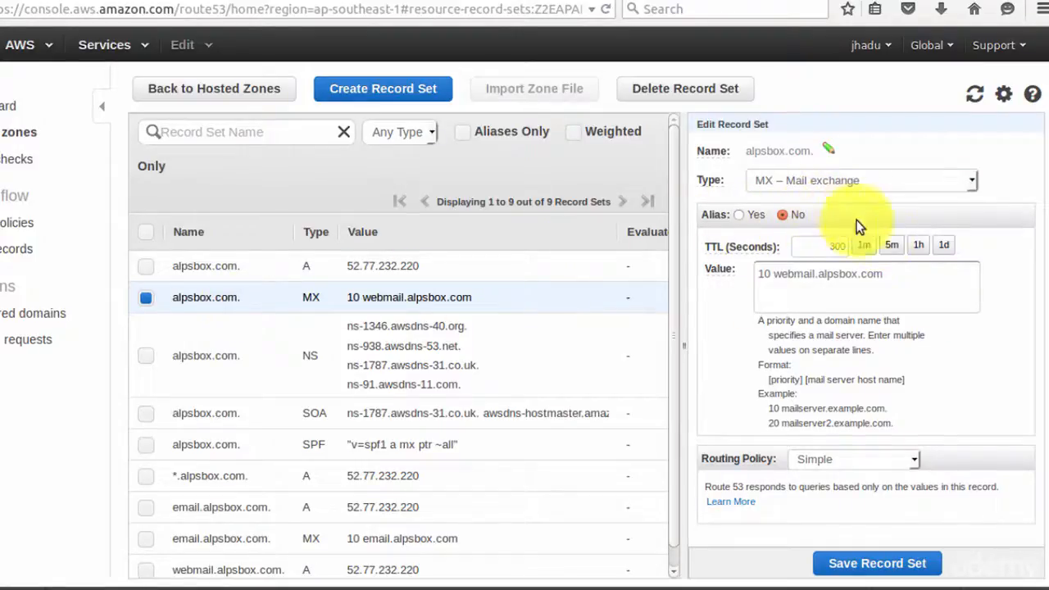
{"action": "left_click", "coordinate": [847, 281]}
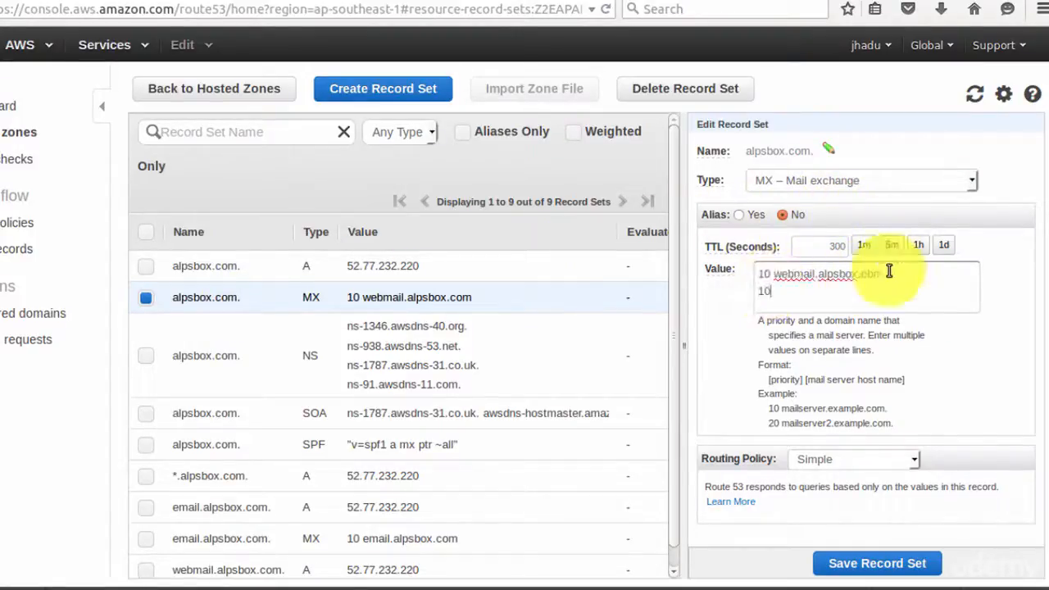
{"action": "type", "text": "10 email.alpsbox.com"}
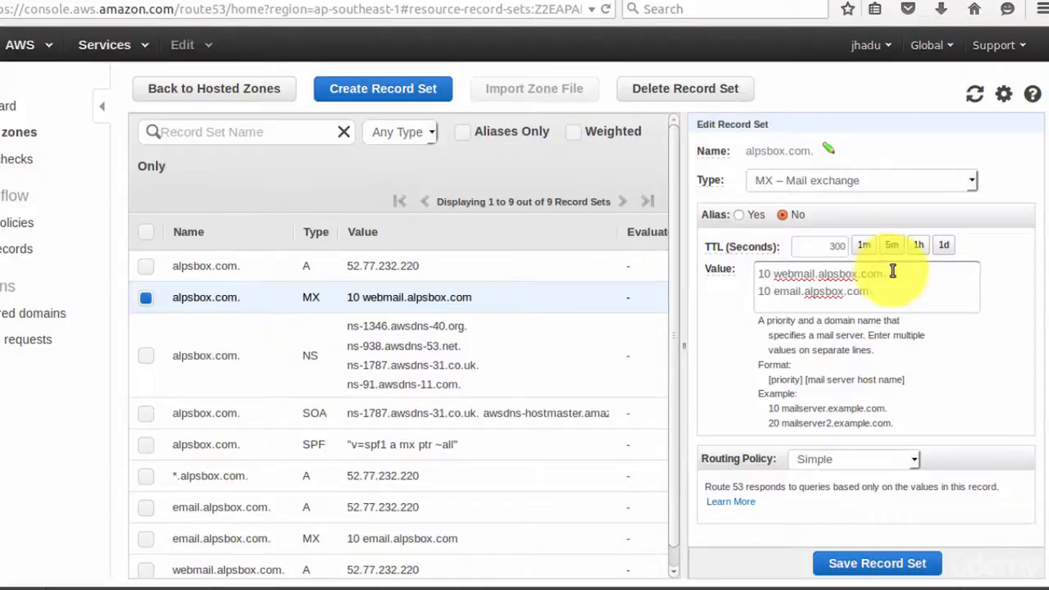
{"action": "left_click", "coordinate": [891, 566]}
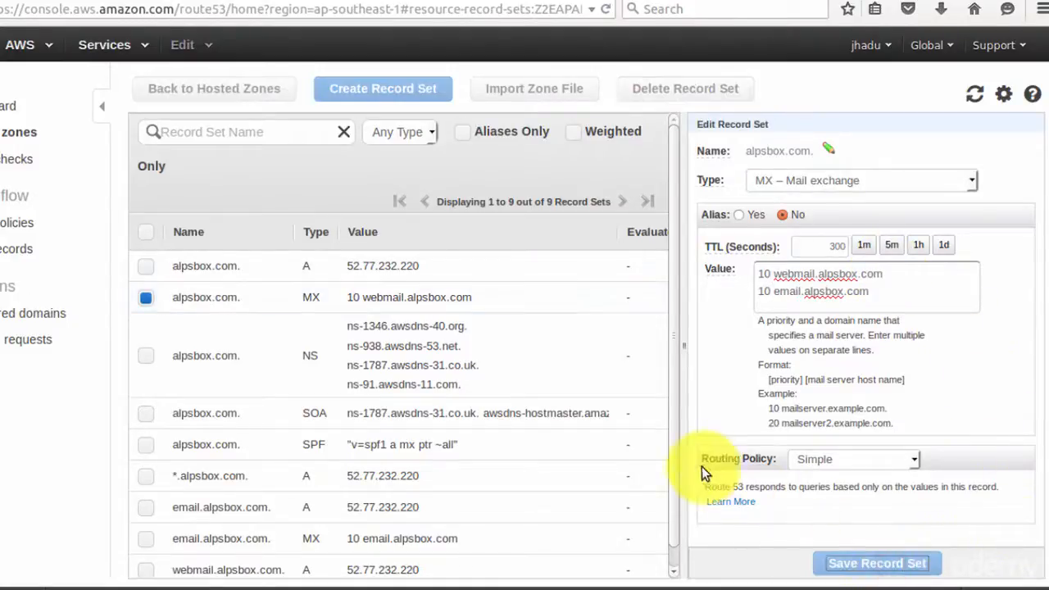
{"action": "left_click", "coordinate": [191, 272]}
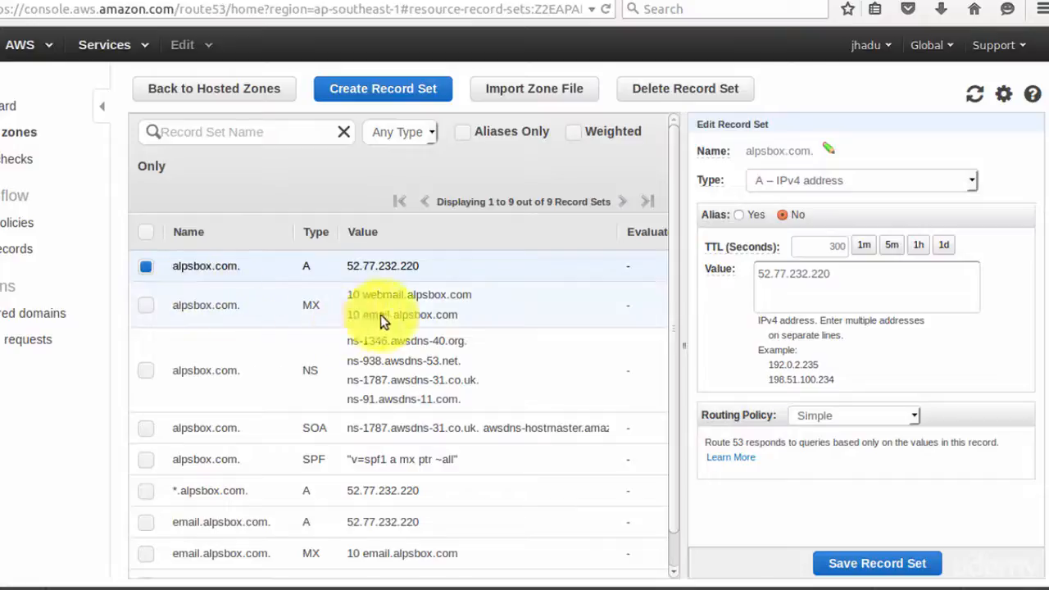
{"action": "key", "text": "alt+Tab"}
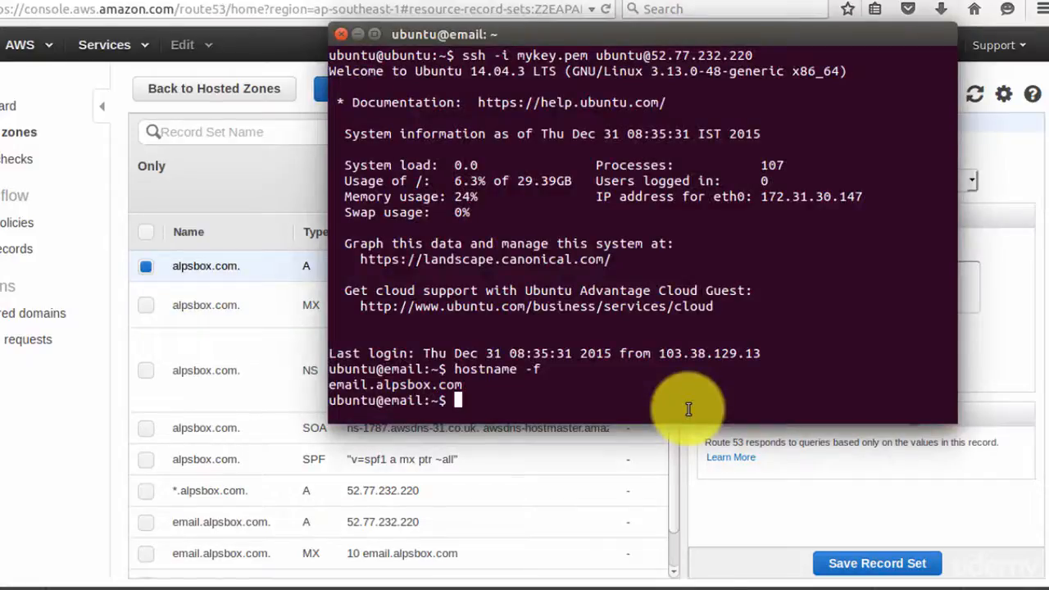
Run host lookups on email.alpsbox.com, google.com and the IP 52.77.232.220.
{"action": "type", "text": "host email.alpsbox.com"}
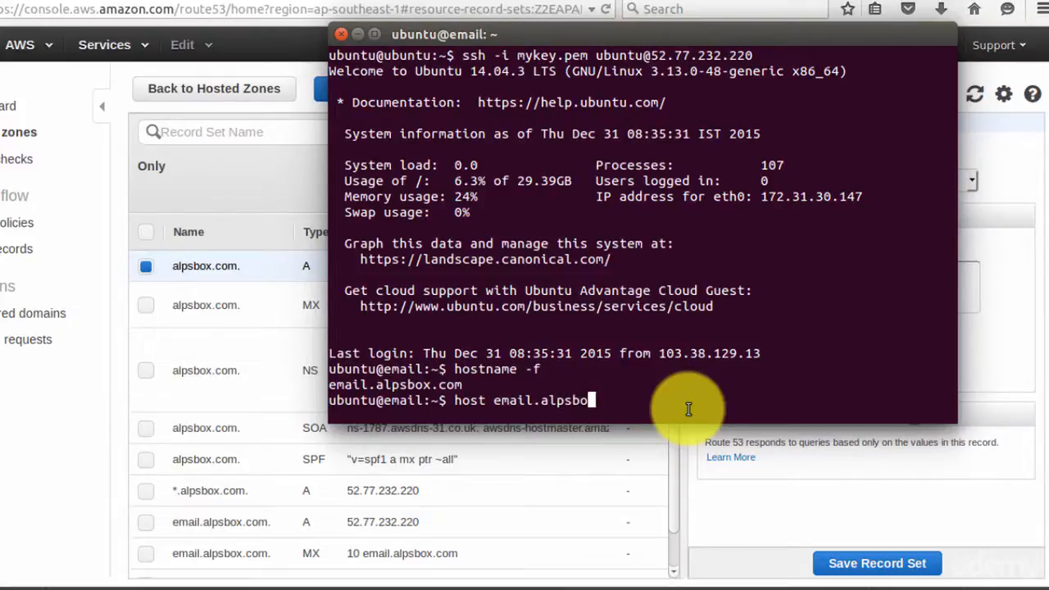
{"action": "key", "text": "Return"}
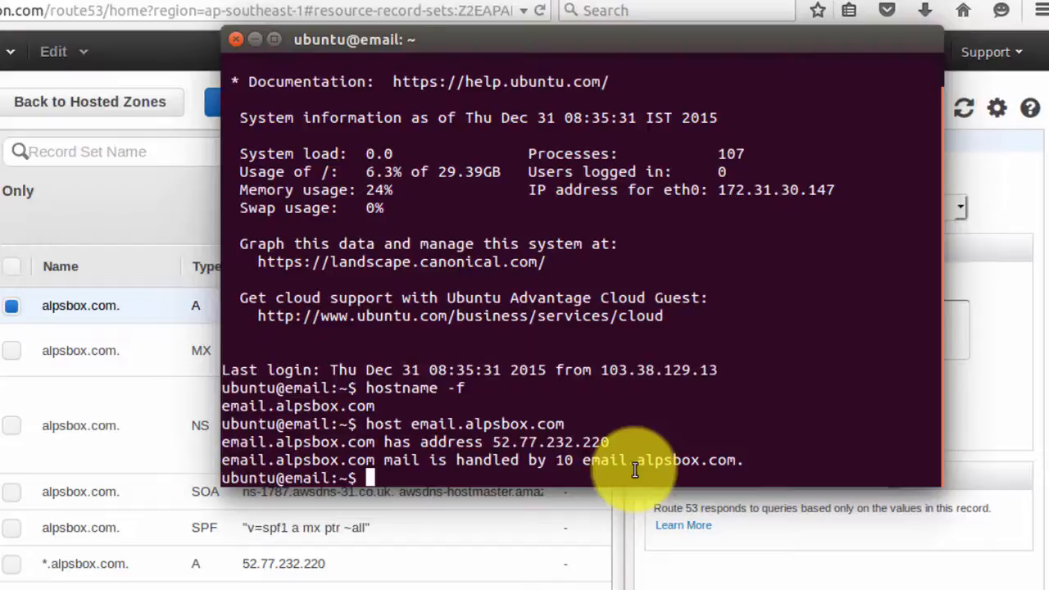
{"action": "type", "text": "host g"}
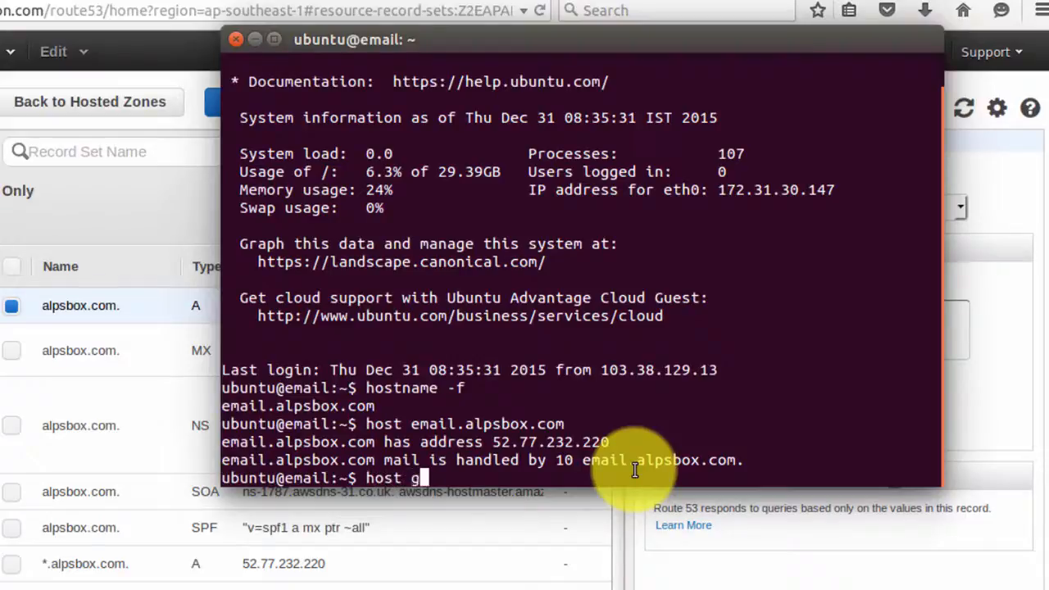
{"action": "type", "text": "oogle"}
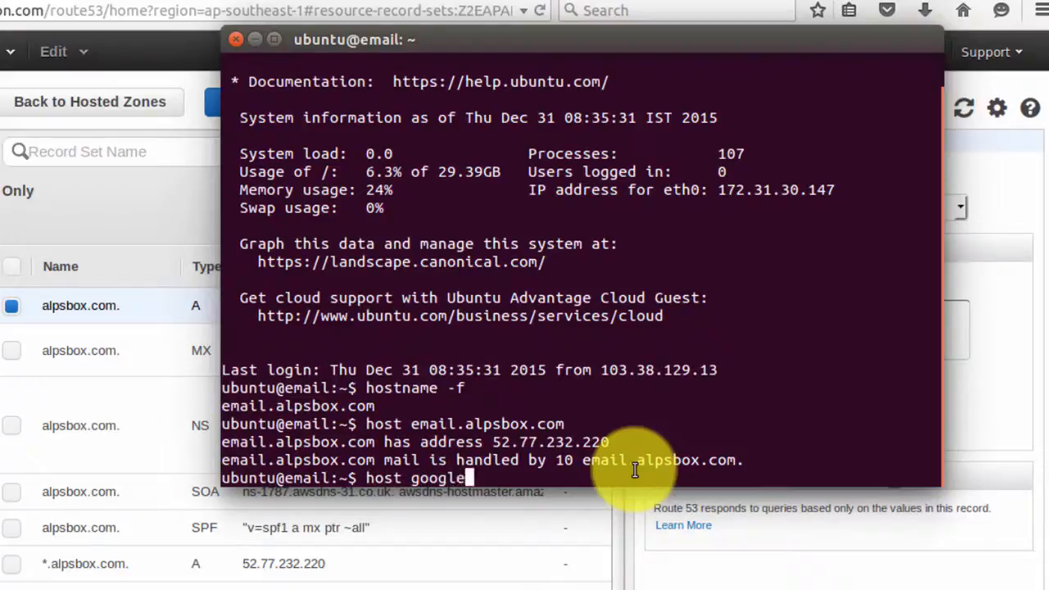
{"action": "type", "text": ".com"}
{"action": "key", "text": "Return"}
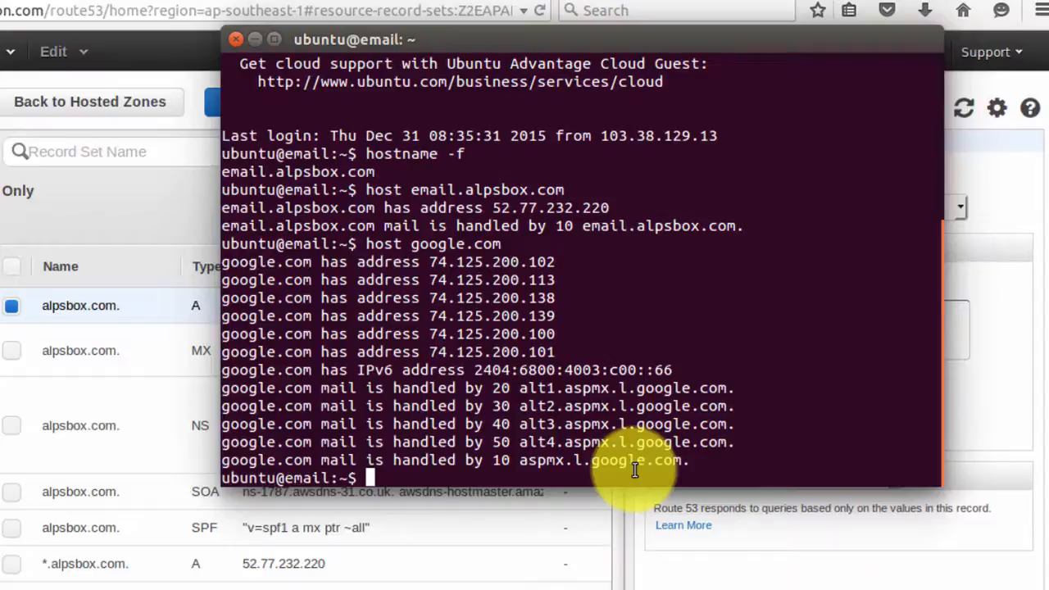
{"action": "type", "text": "host 52.77.232.220"}
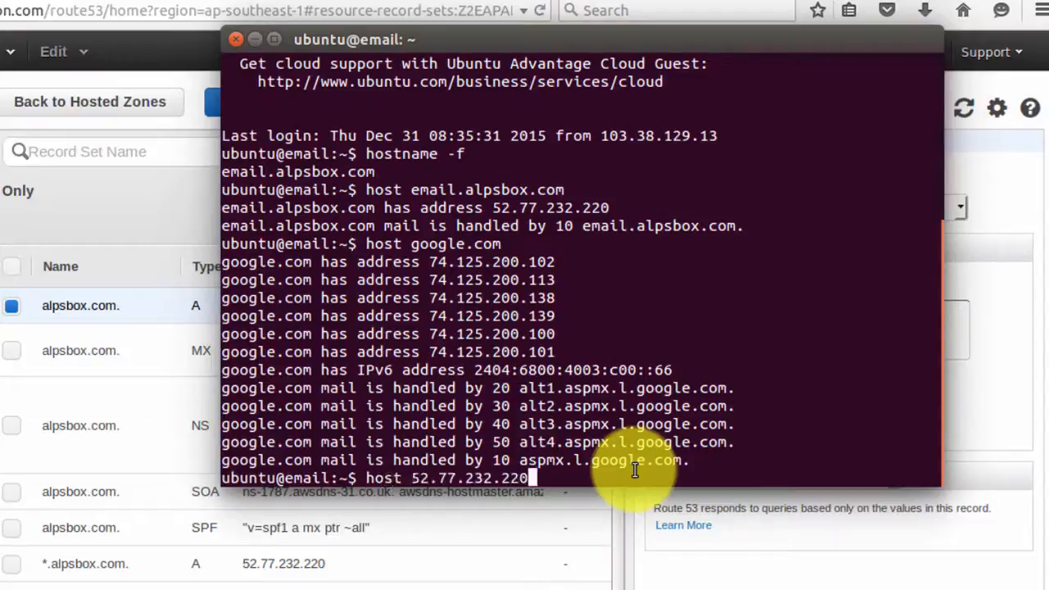
{"action": "key", "text": "Return"}
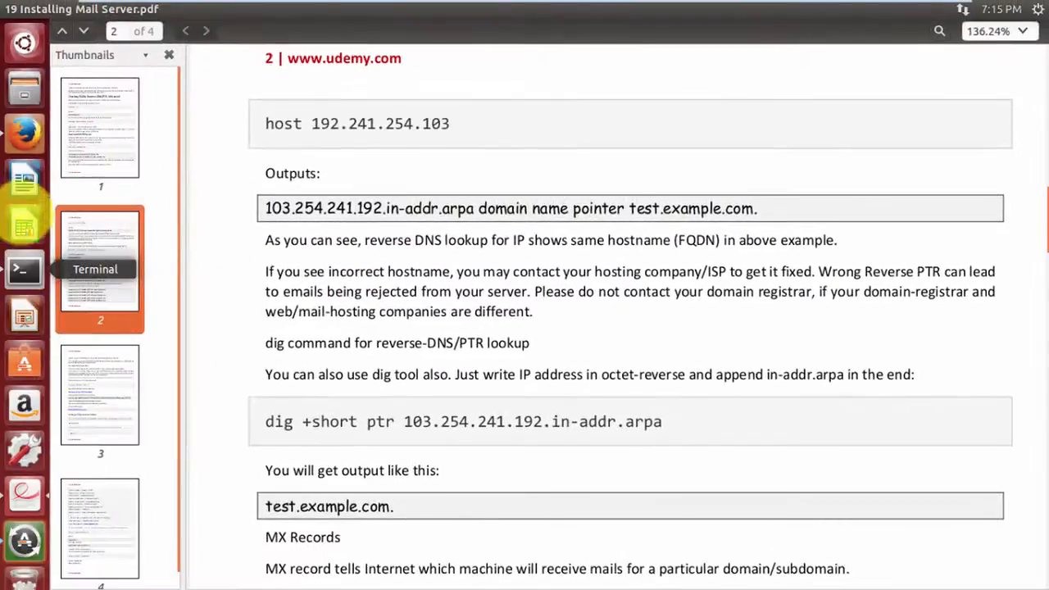
Load digitalocean.com in a new Firefox tab.
{"action": "left_click", "coordinate": [25, 133]}
{"action": "left_click", "coordinate": [238, 30]}
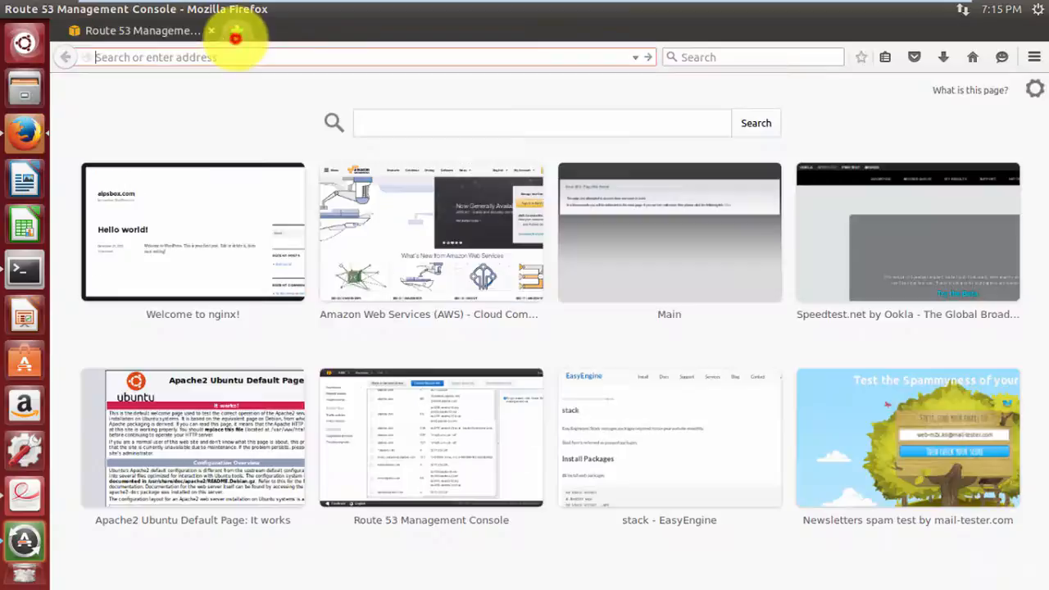
{"action": "type", "text": "digitalocean.com"}
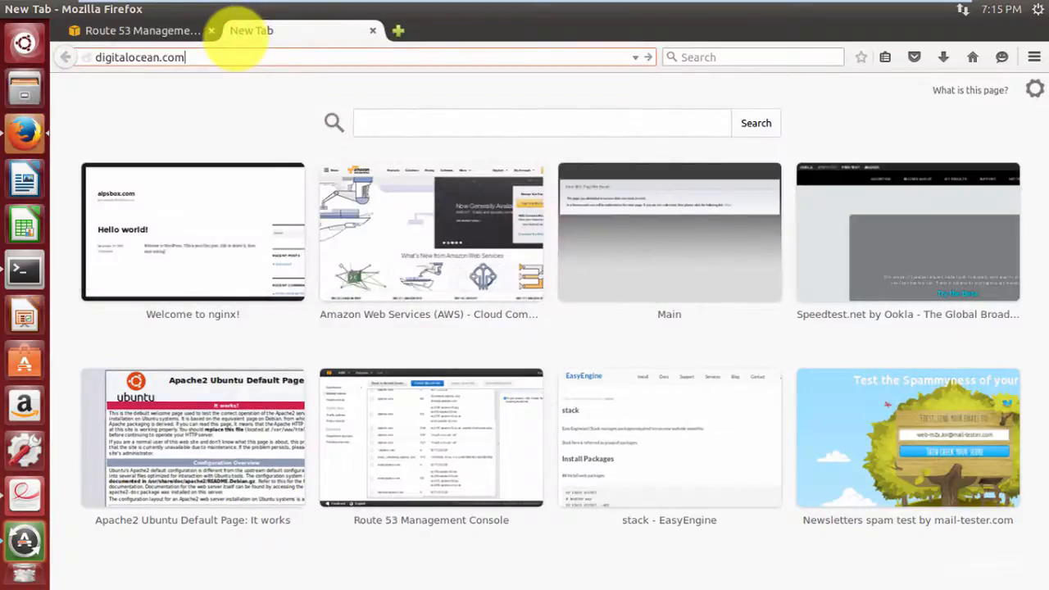
{"action": "key", "text": "Return"}
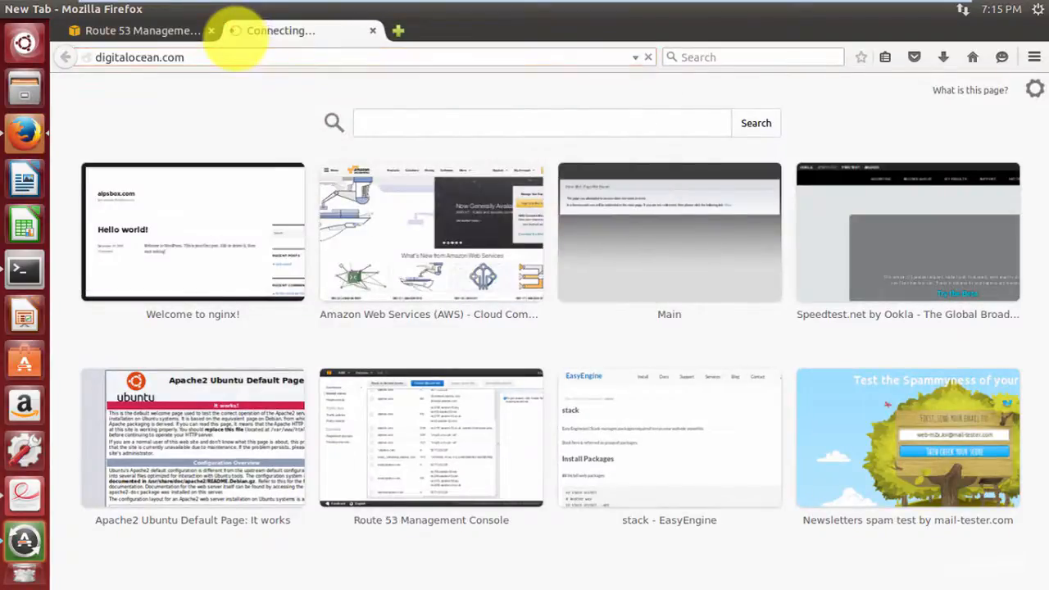
Rename the mynewserver droplet to mail.udcc.in from its settings.
{"action": "left_click", "coordinate": [305, 275]}
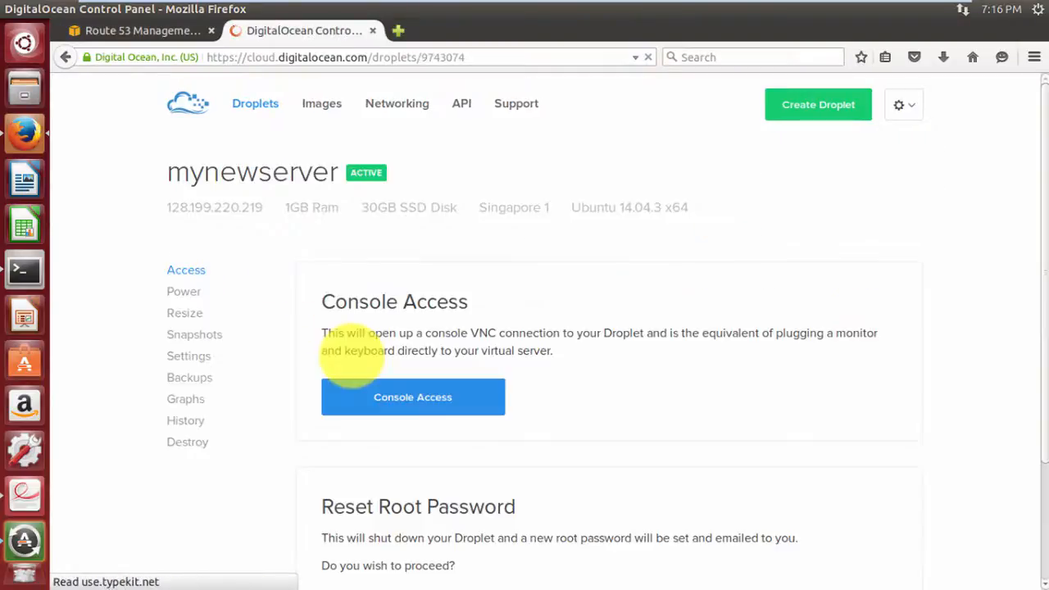
{"action": "left_click", "coordinate": [190, 344]}
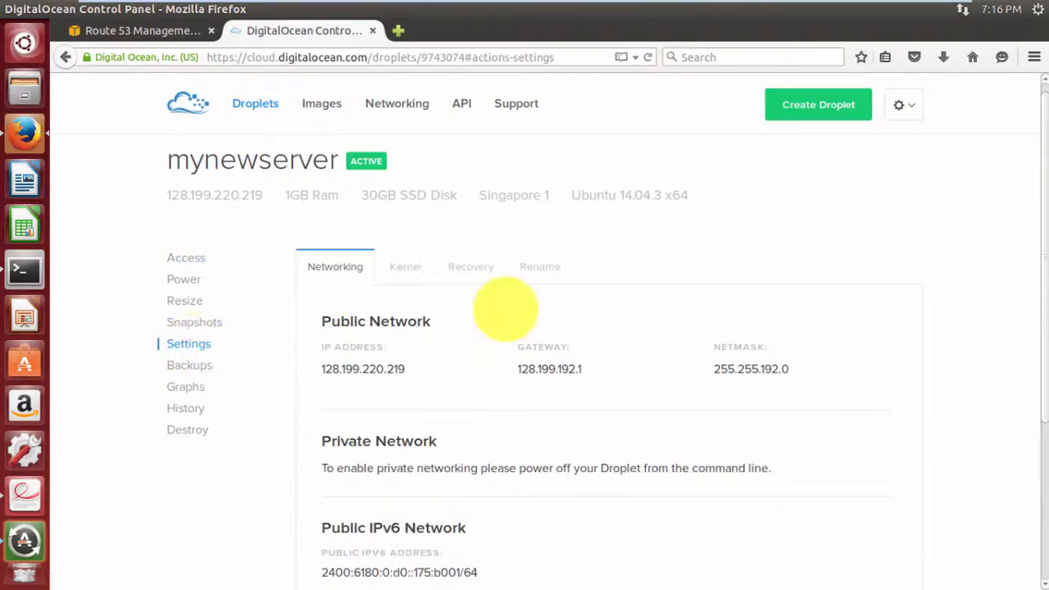
{"action": "left_click", "coordinate": [538, 266]}
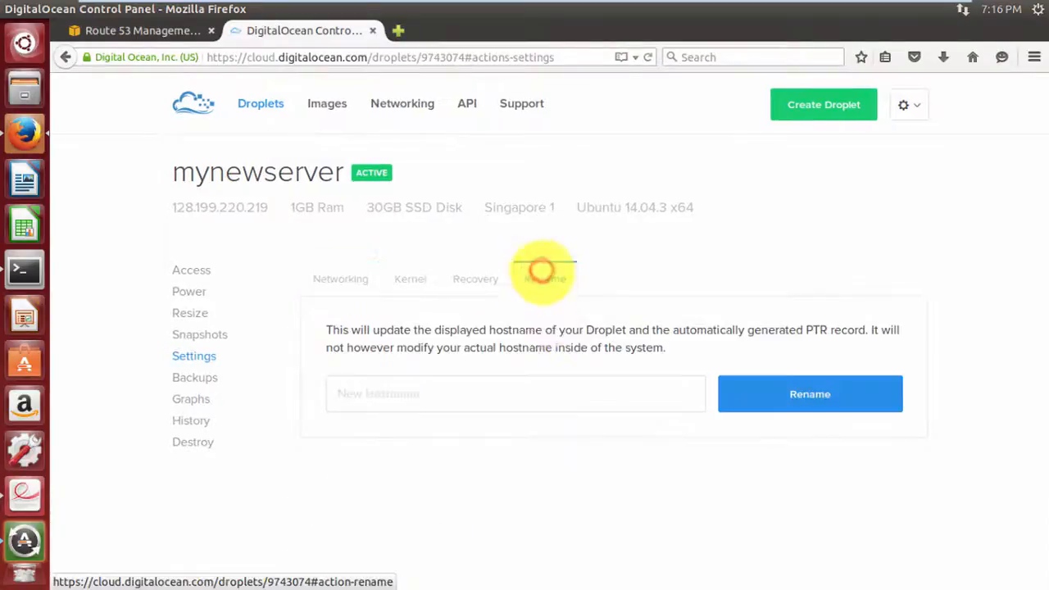
{"action": "left_click", "coordinate": [503, 381]}
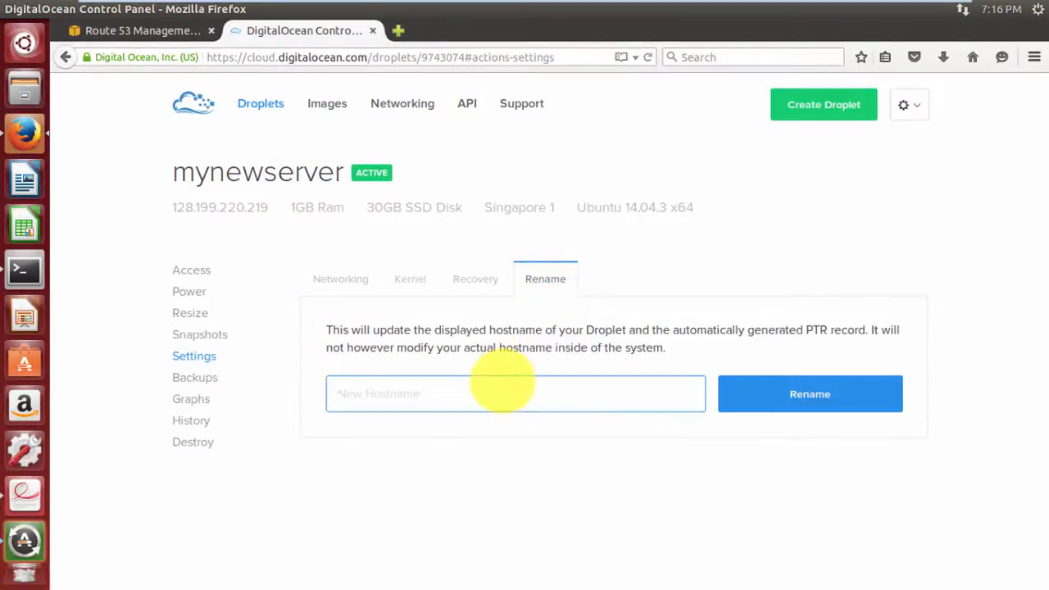
{"action": "type", "text": "mail.udcc.in"}
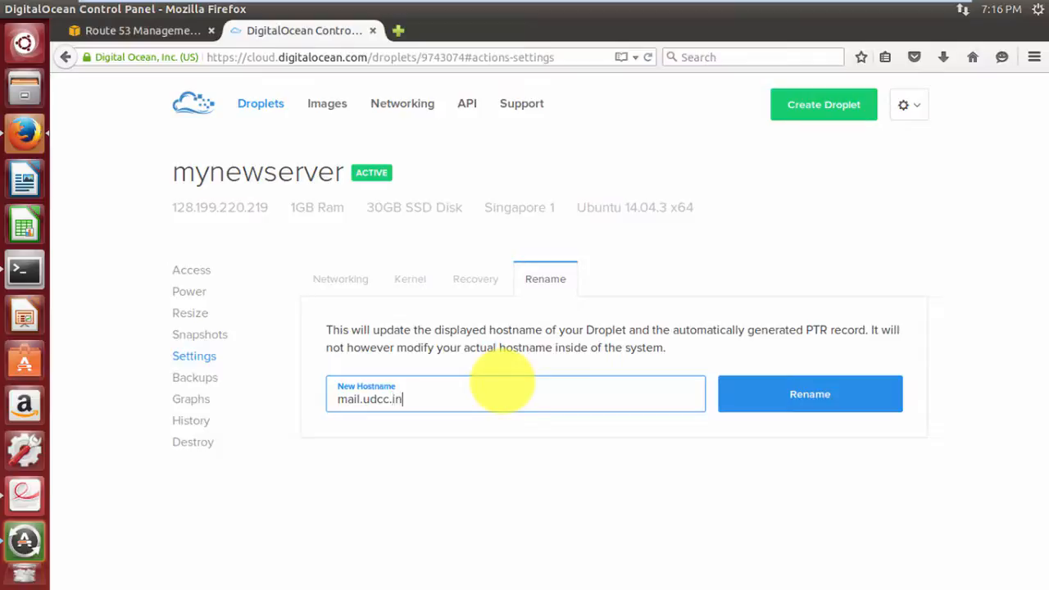
{"action": "left_click", "coordinate": [816, 395]}
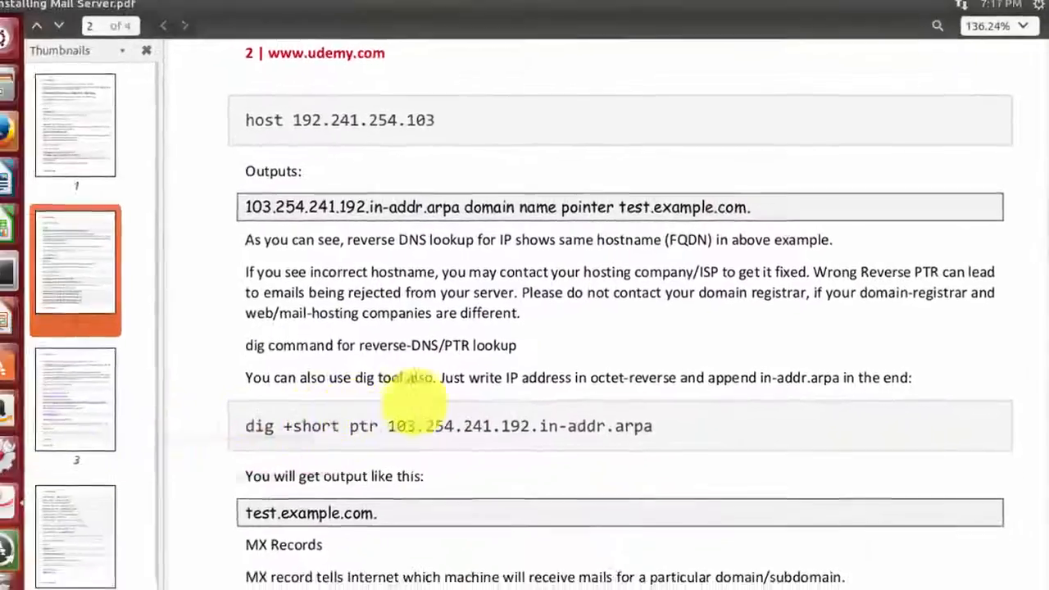
Run 'sudo ee stack install --mail' on the server to install ViMbAdmin and Roundcube.
{"action": "scroll", "coordinate": [620, 348], "scroll_direction": "down", "scroll_amount": 10}
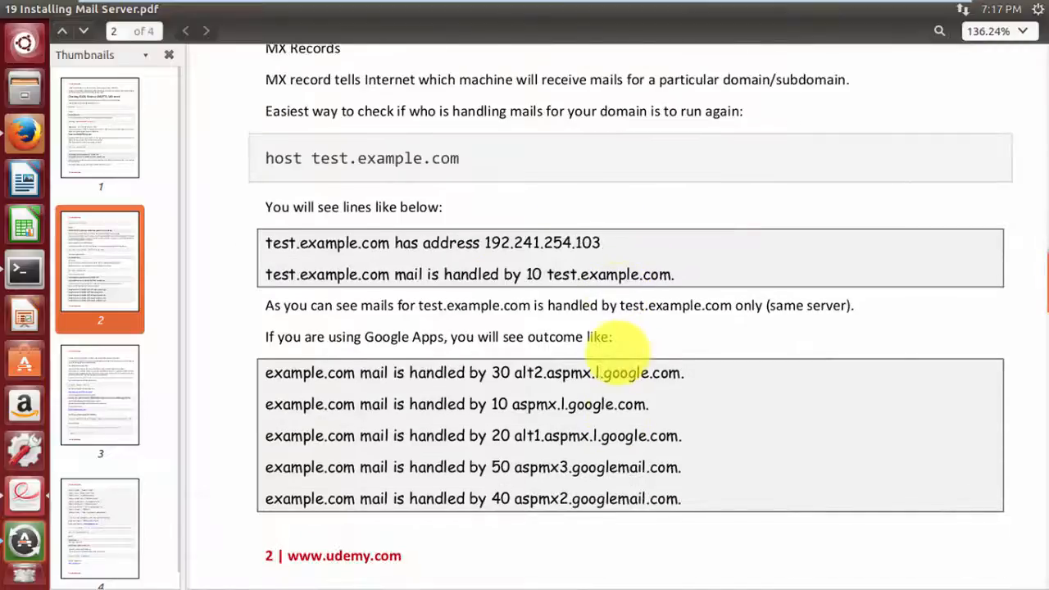
{"action": "scroll", "coordinate": [616, 350], "scroll_direction": "down", "scroll_amount": 15}
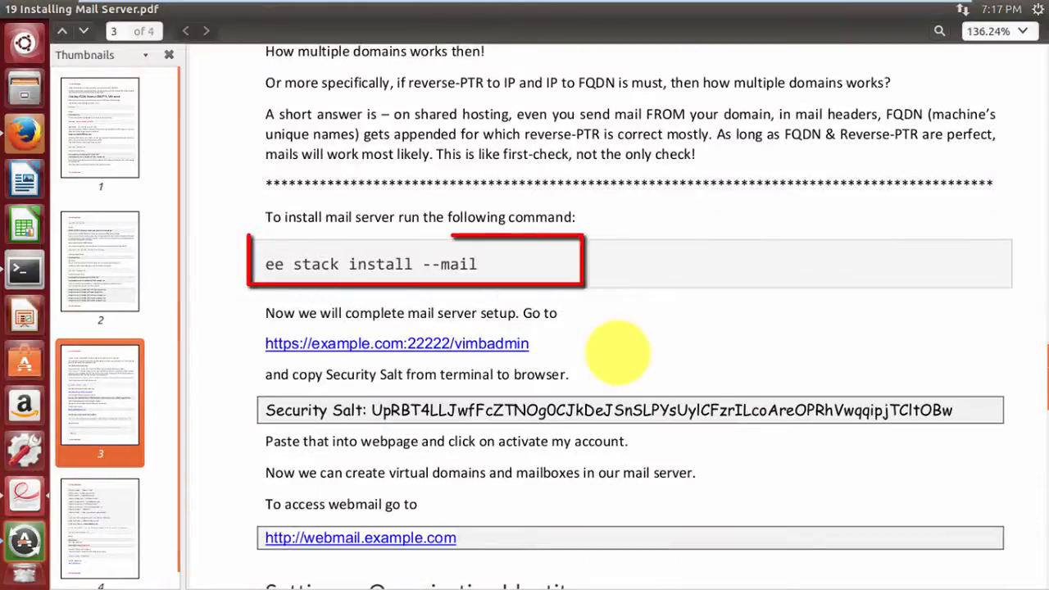
{"action": "key", "text": "alt+Tab"}
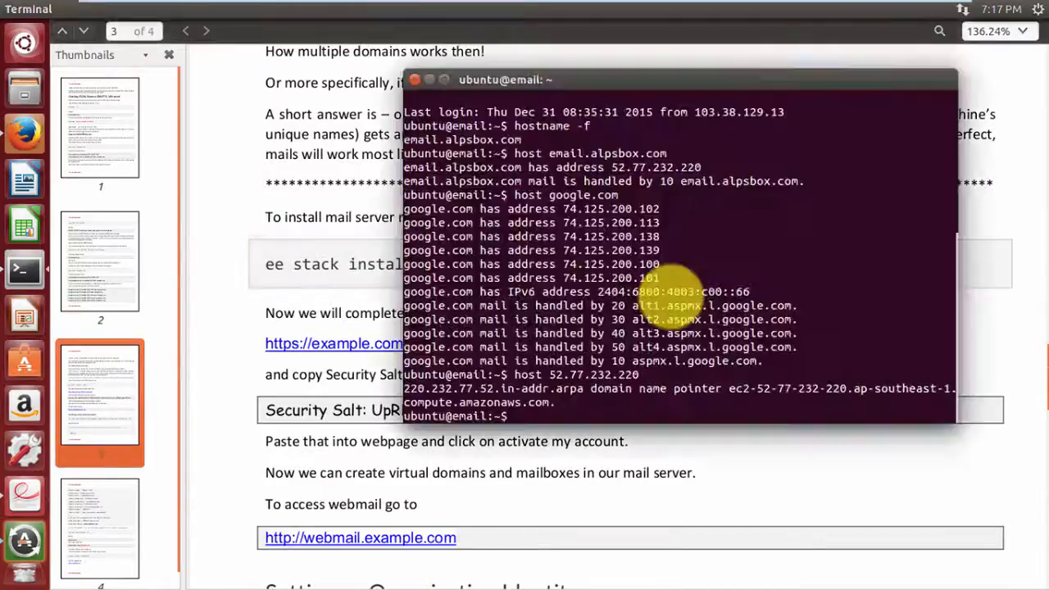
{"action": "type", "text": "sudo ee s"}
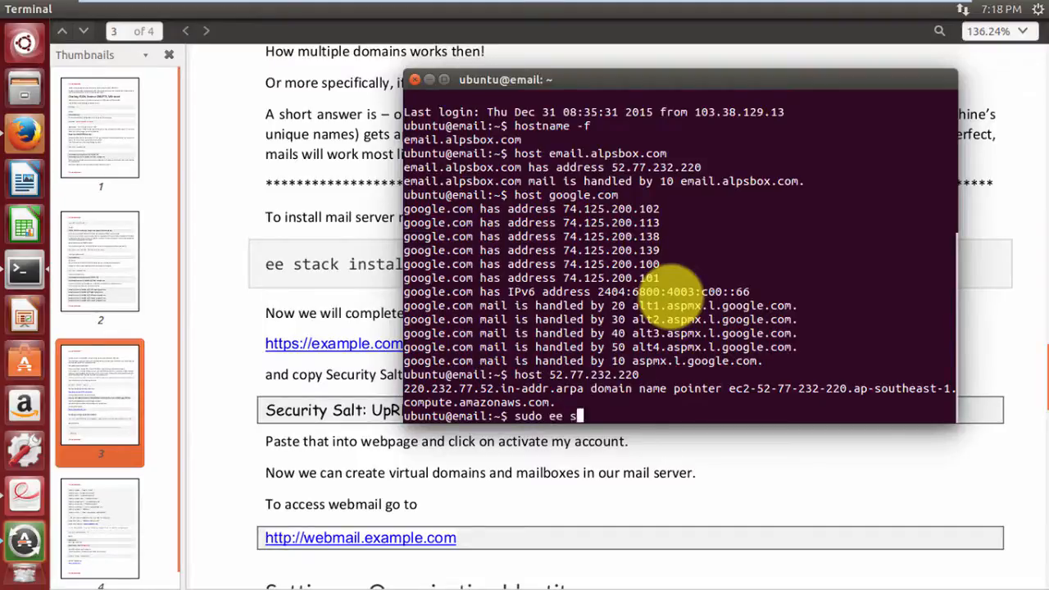
{"action": "type", "text": "tack install --mail"}
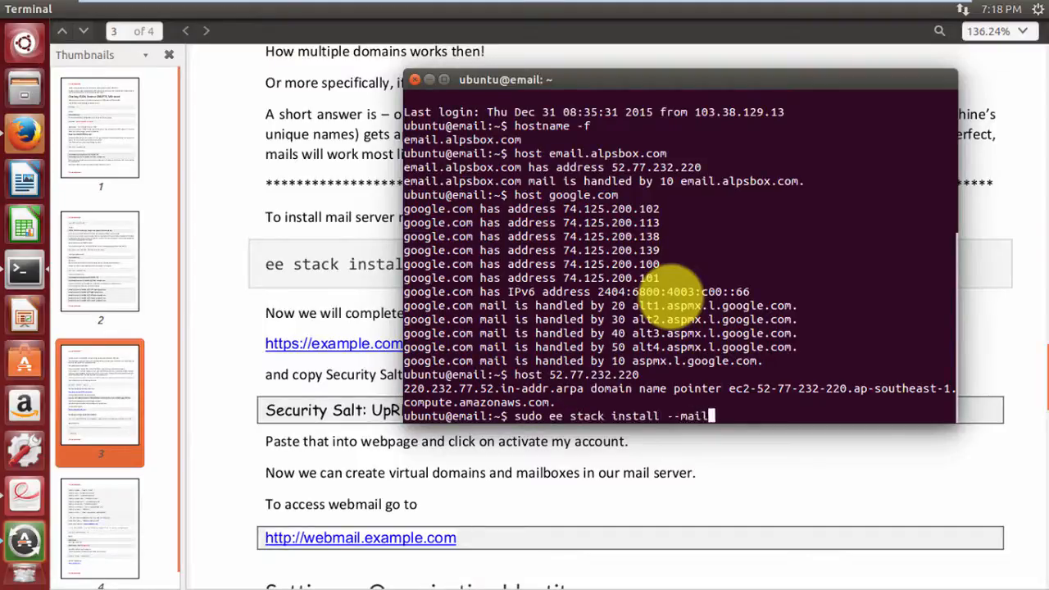
{"action": "key", "text": "Return"}
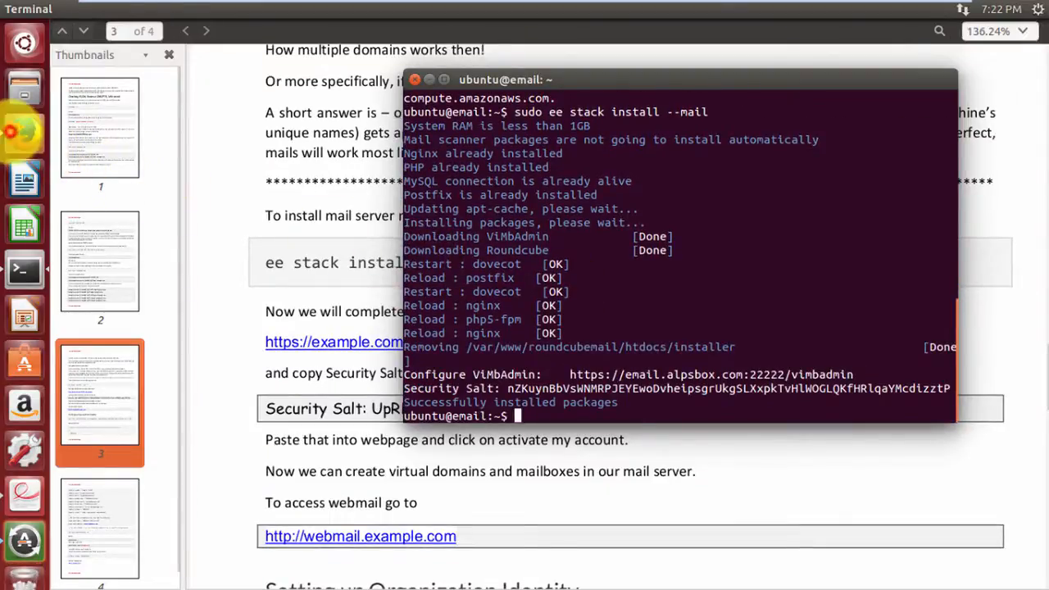
{"action": "left_click", "coordinate": [25, 131]}
Open the ViMbAdmin setup page at alpsbox.com:22222 in a new browser tab.
{"action": "left_click", "coordinate": [397, 30]}
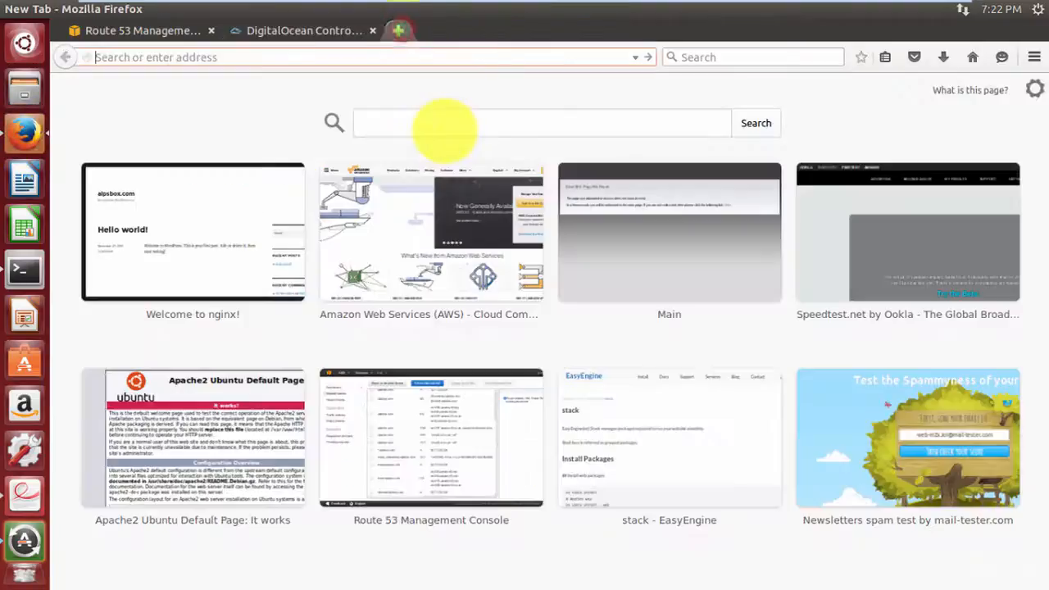
{"action": "type", "text": "alpsbox.com/"}
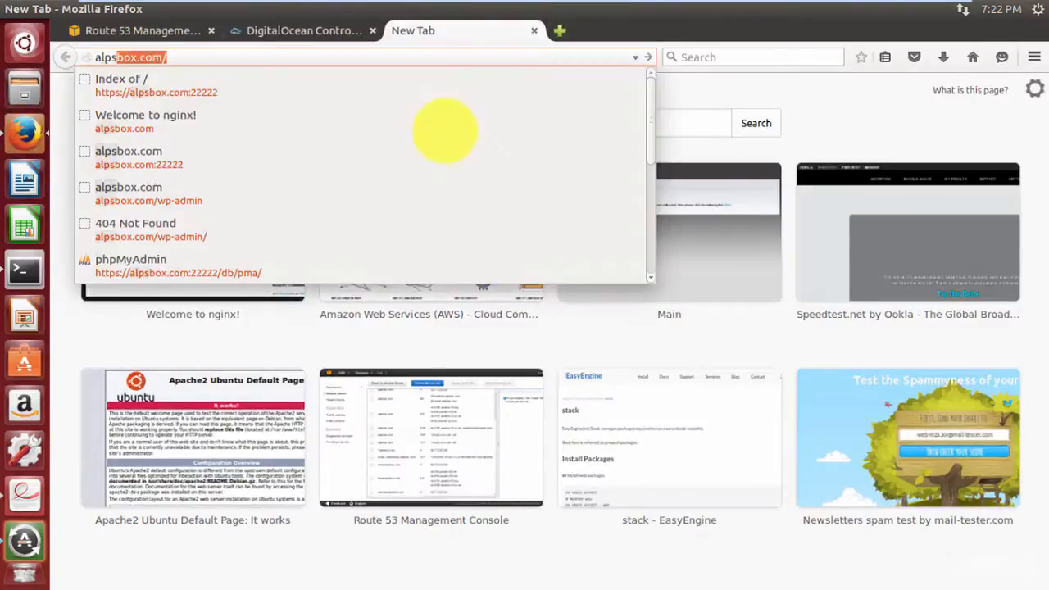
{"action": "key", "text": "Down"}
{"action": "key", "text": "Return"}
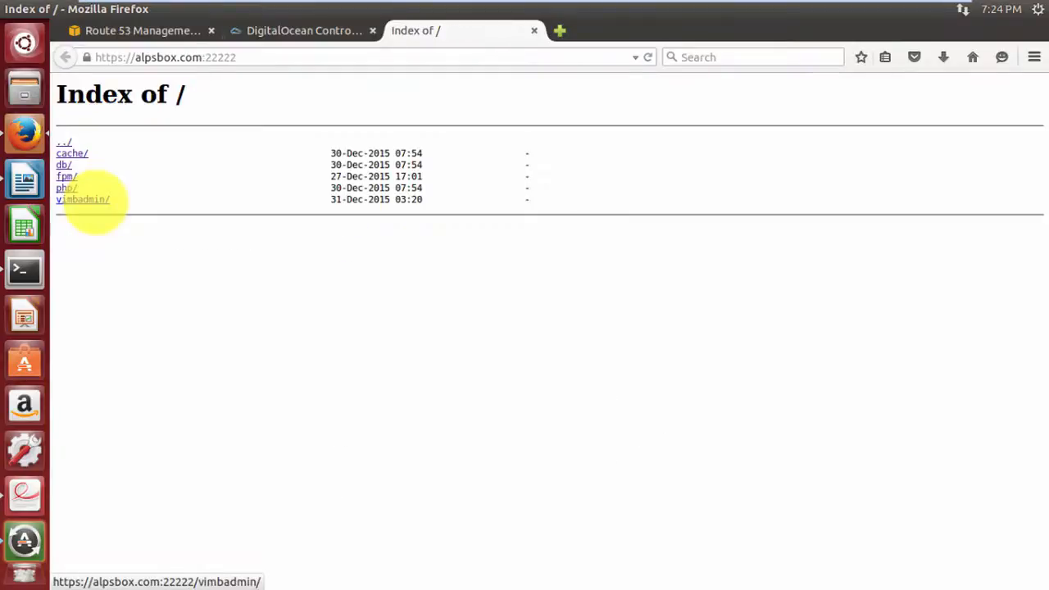
{"action": "left_click", "coordinate": [90, 199]}
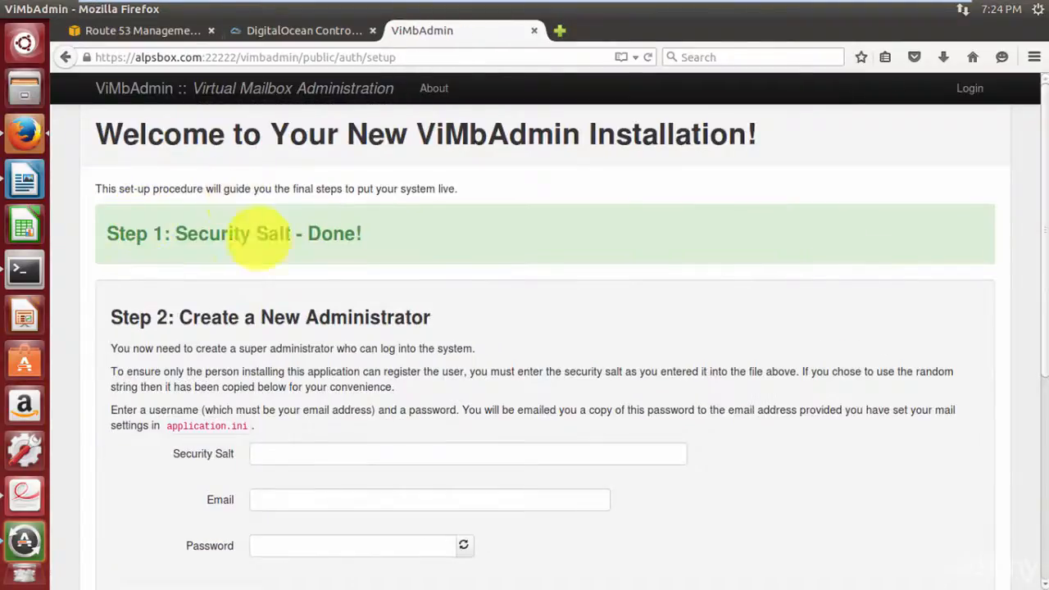
{"action": "scroll", "coordinate": [348, 268], "scroll_direction": "down", "scroll_amount": 5}
Copy the security salt from the terminal output into the setup form's Security Salt field.
{"action": "key", "text": "alt+Tab"}
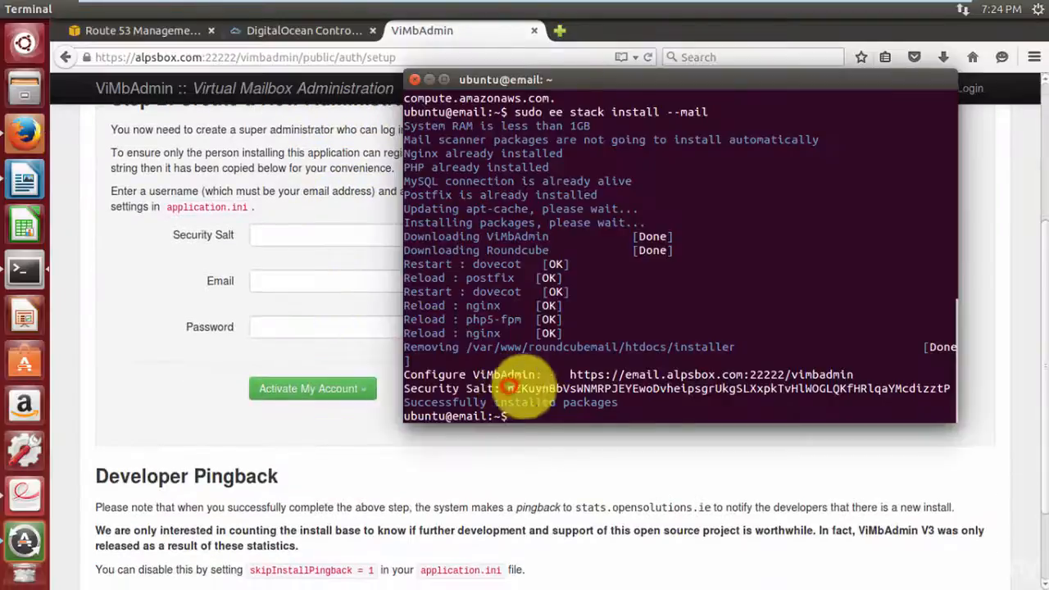
{"action": "left_click_drag", "start_coordinate": [507, 388], "coordinate": [949, 388]}
{"action": "right_click", "coordinate": [948, 388]}
{"action": "left_click", "coordinate": [891, 454]}
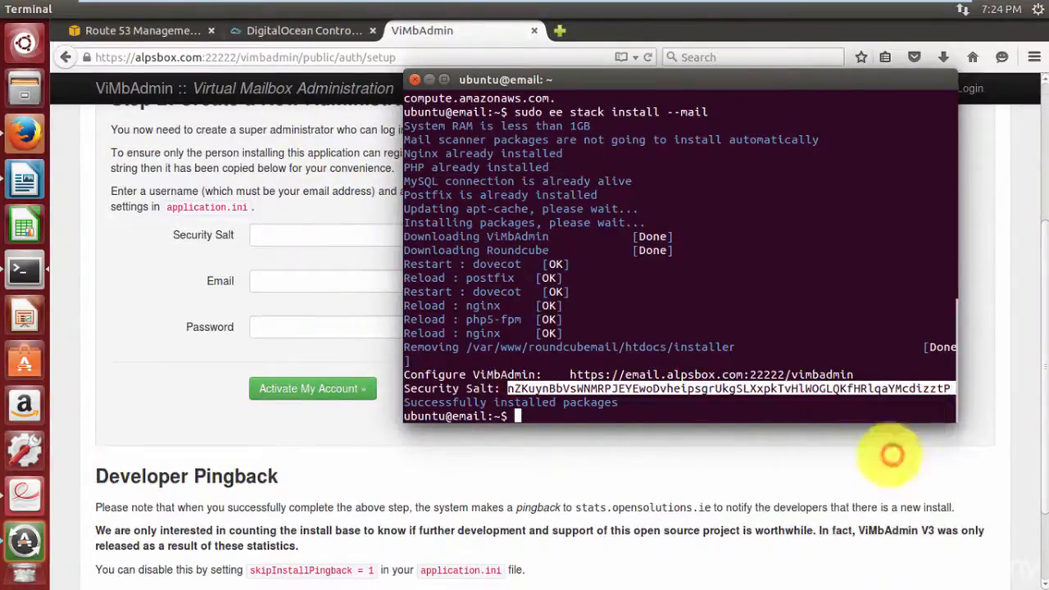
{"action": "left_click", "coordinate": [303, 238]}
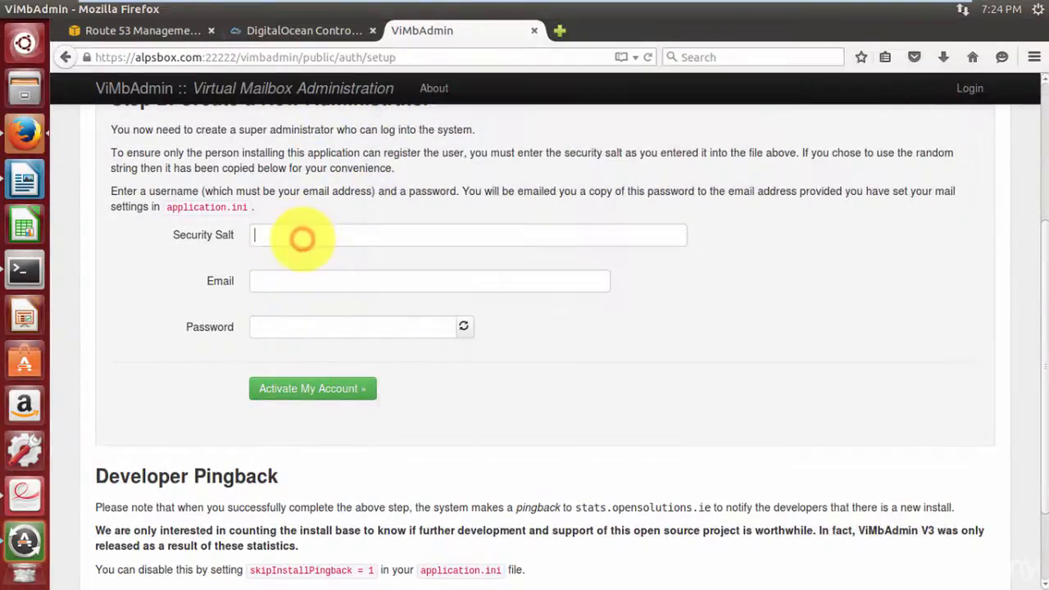
{"action": "left_click", "coordinate": [302, 236]}
{"action": "key", "text": "ctrl+v"}
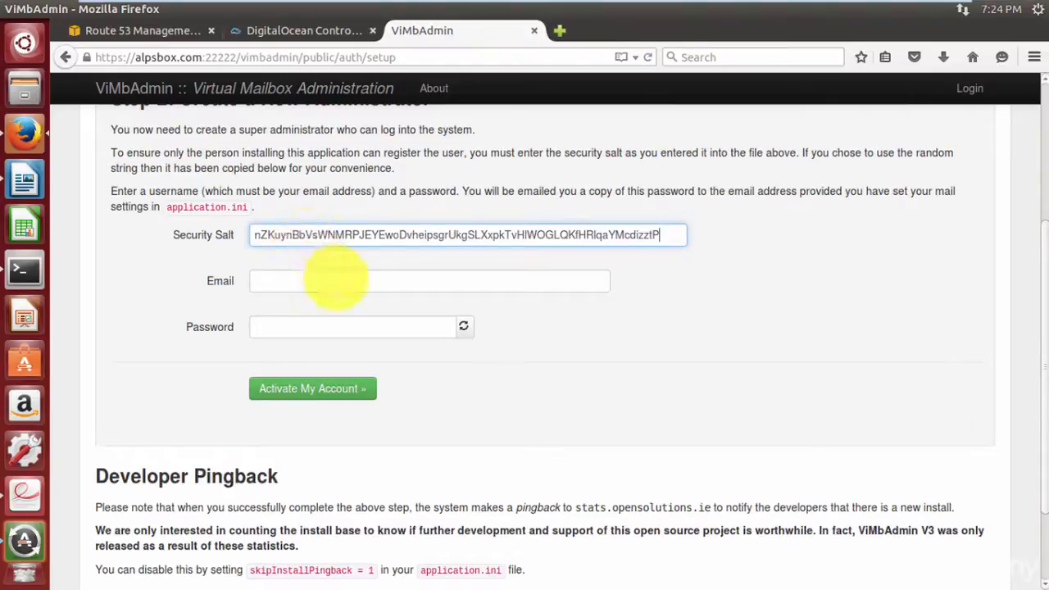
Enter the administrator's e-mail address and password, then activate the account.
{"action": "left_click", "coordinate": [336, 280]}
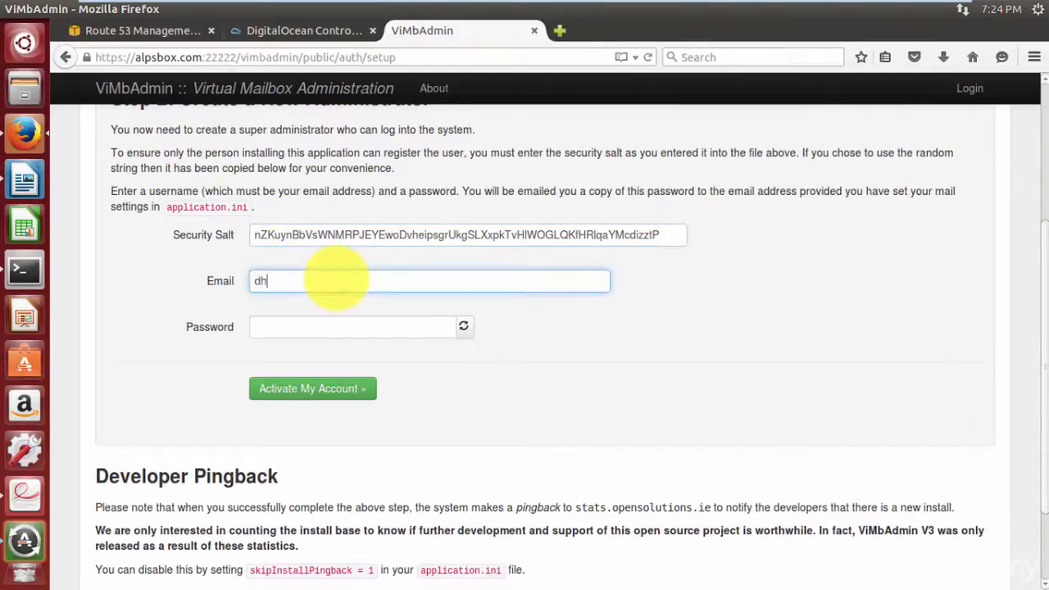
{"action": "key", "text": "Tab"}
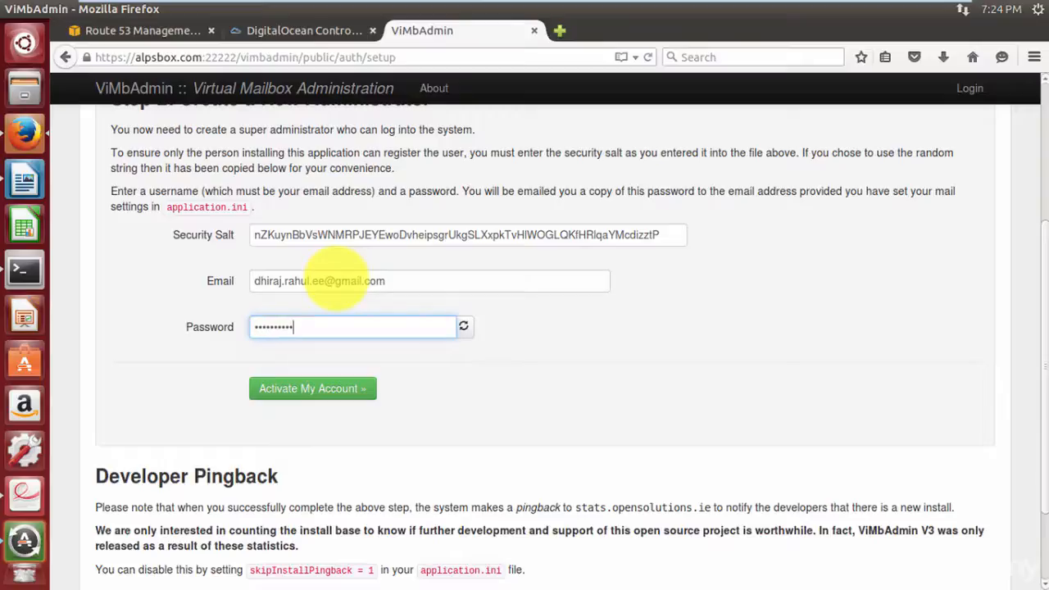
{"action": "left_click", "coordinate": [307, 387]}
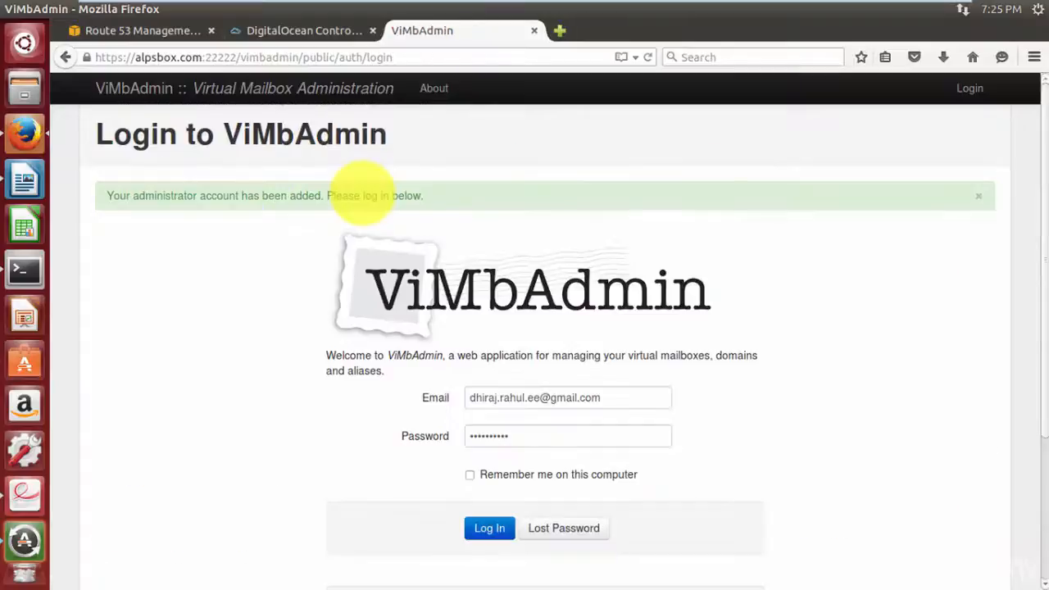
Log in as the new administrator and save alpsbox.com as a new domain.
{"action": "scroll", "coordinate": [367, 271], "scroll_direction": "down", "scroll_amount": 3}
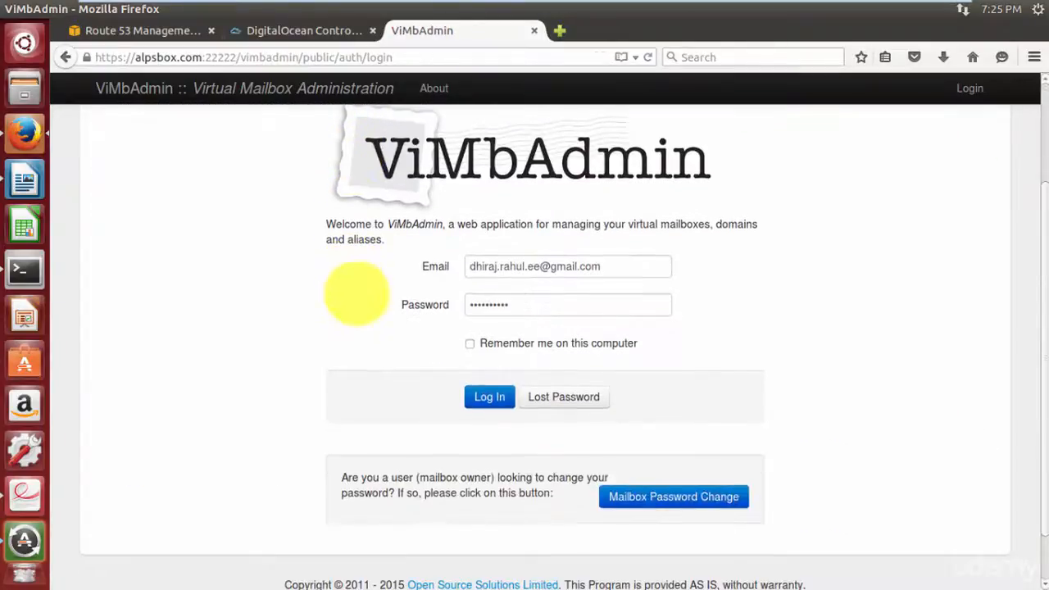
{"action": "left_click", "coordinate": [490, 396]}
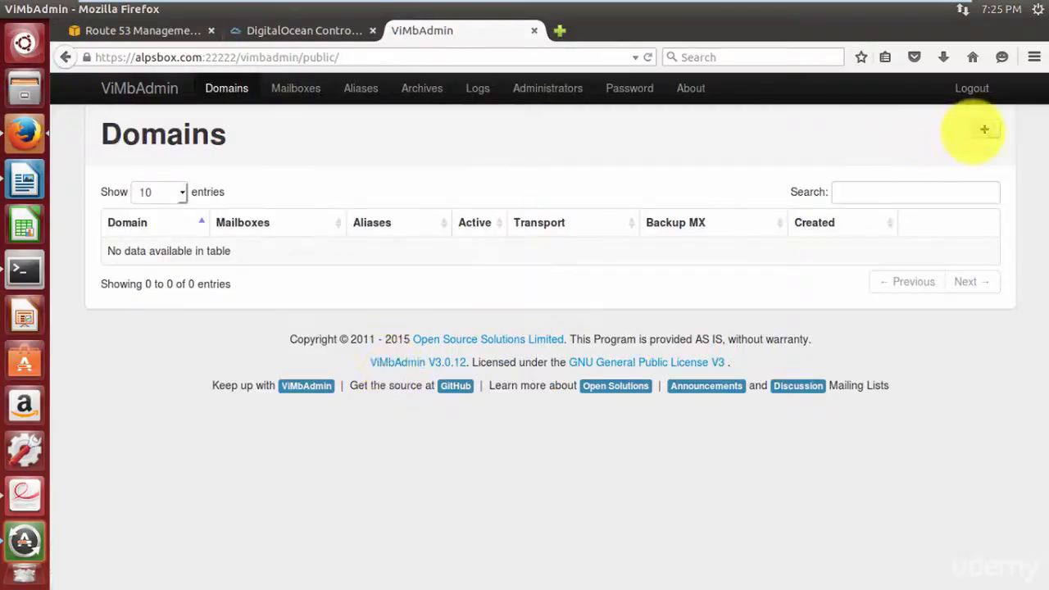
{"action": "left_click", "coordinate": [984, 129]}
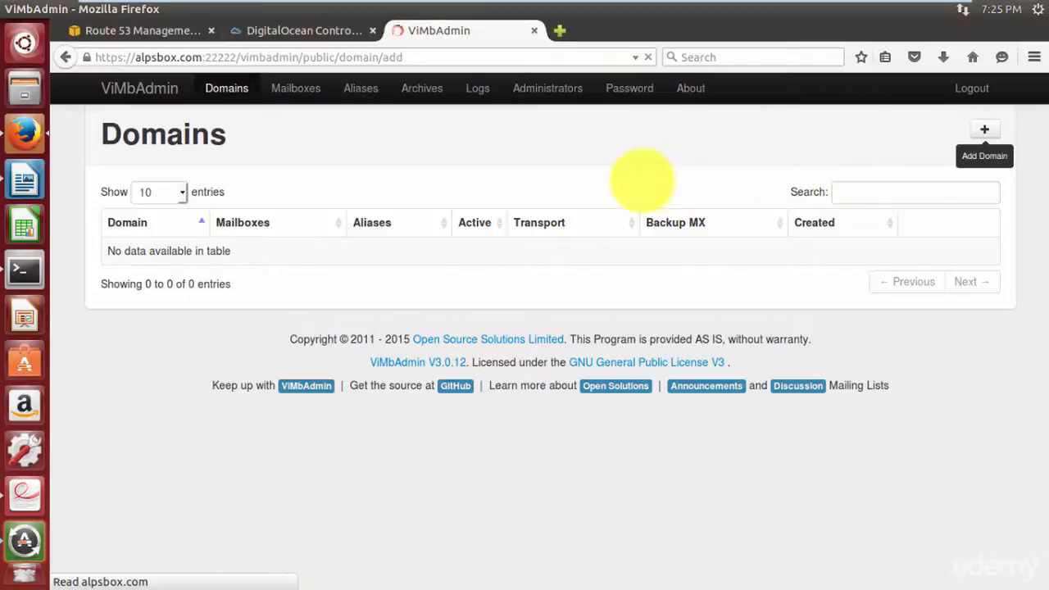
{"action": "left_click", "coordinate": [350, 195]}
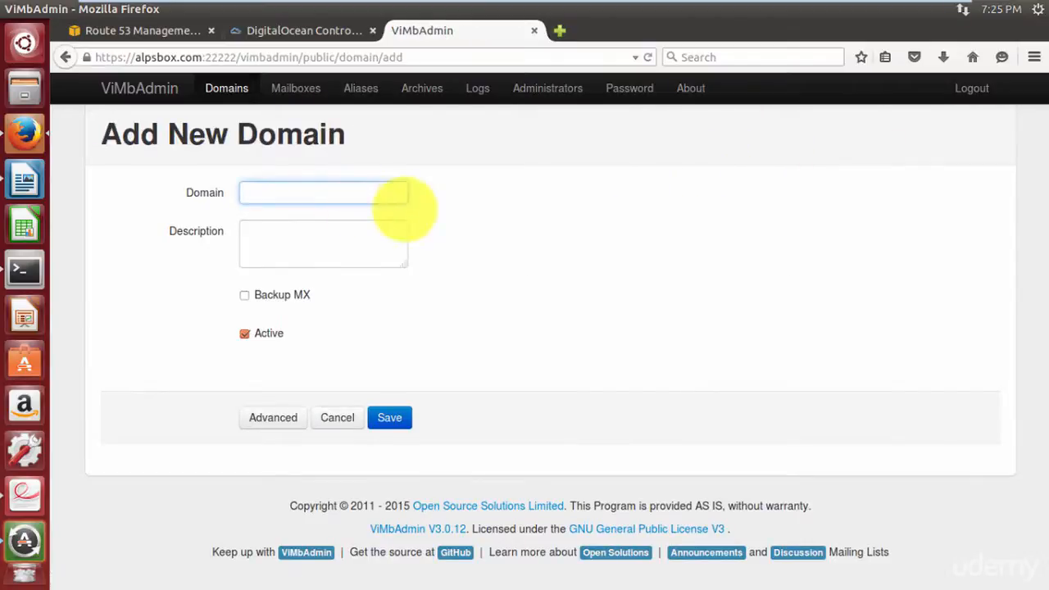
{"action": "left_click", "coordinate": [390, 417]}
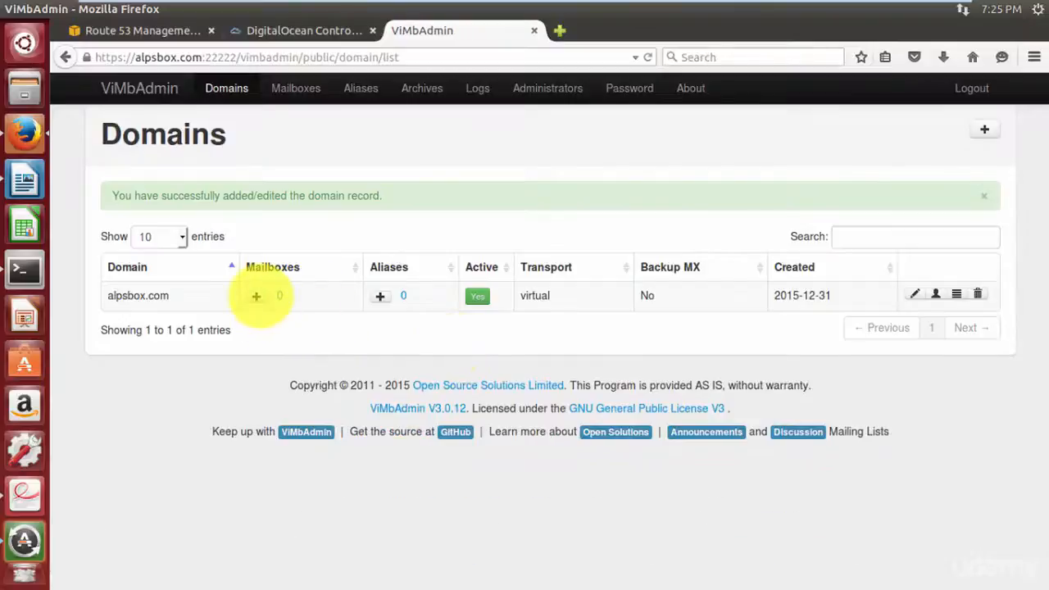
Create an alpsbox.com mailbox with address and name 'admin' and a password.
{"action": "left_click", "coordinate": [259, 295]}
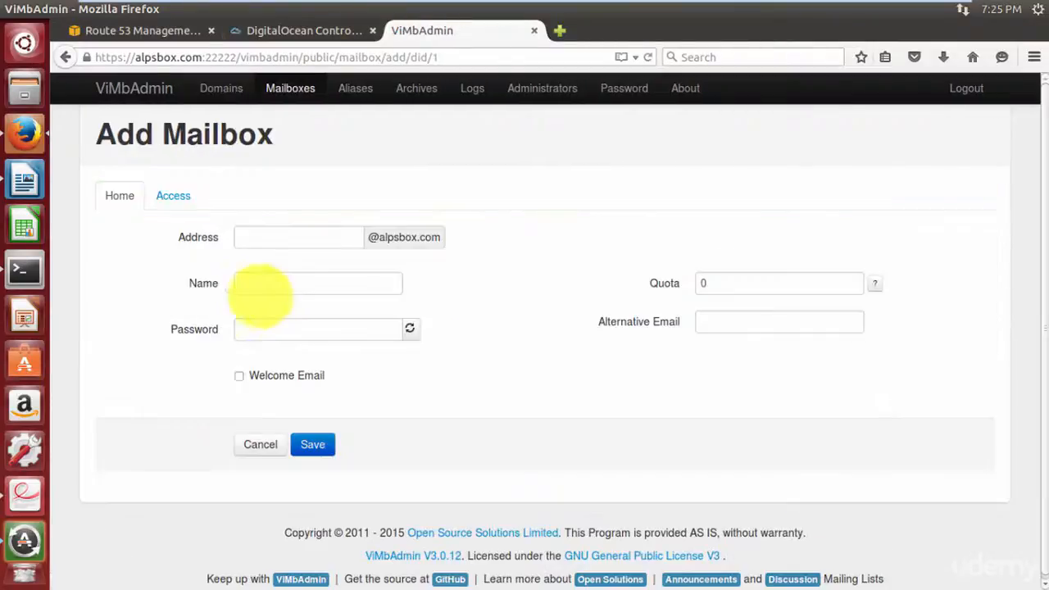
{"action": "left_click", "coordinate": [306, 245]}
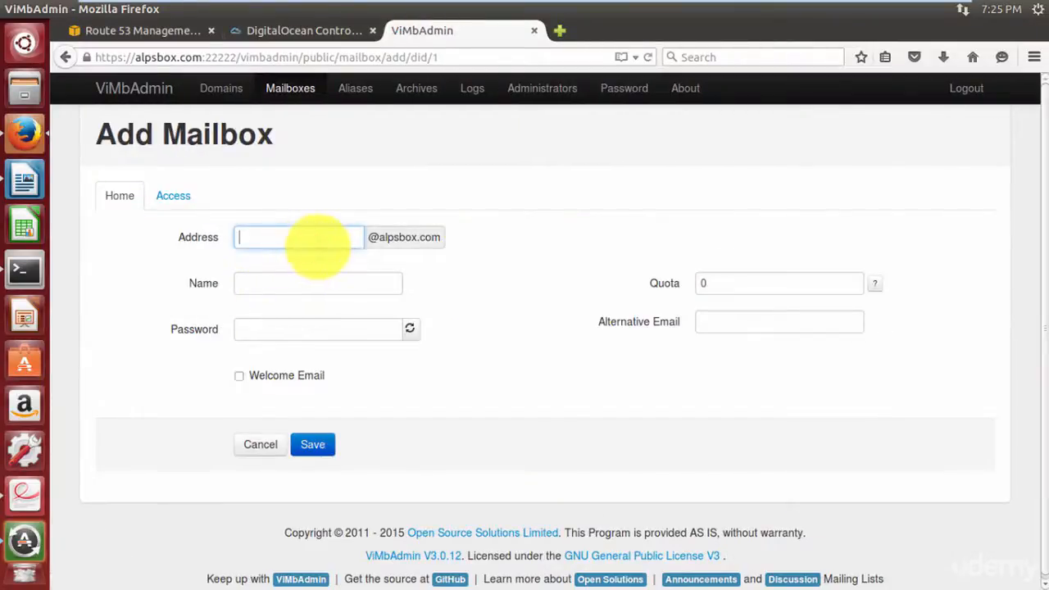
{"action": "key", "text": "Tab"}
{"action": "key", "text": "Tab"}
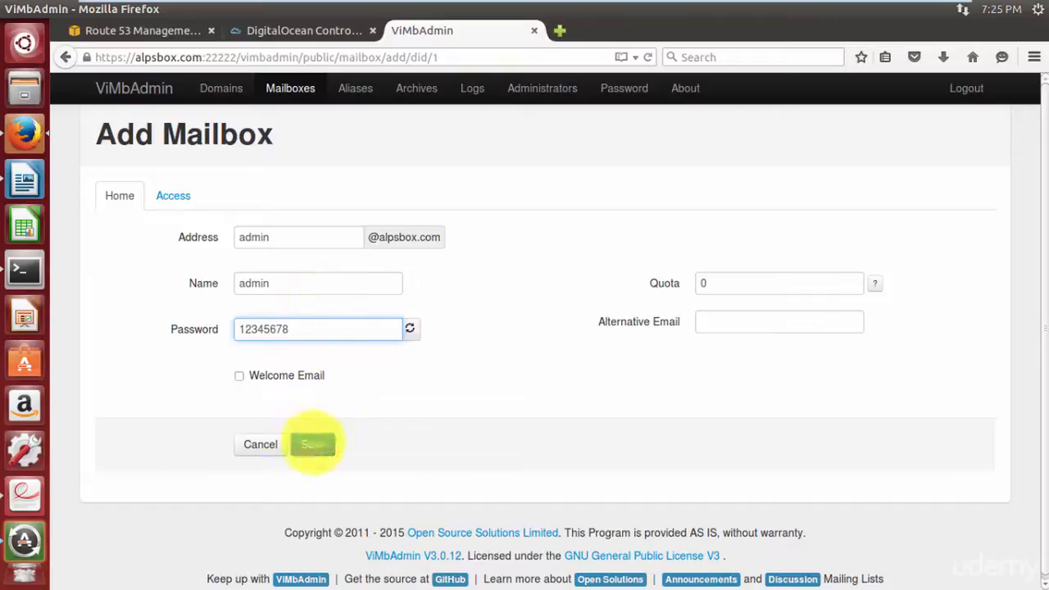
{"action": "left_click", "coordinate": [313, 444]}
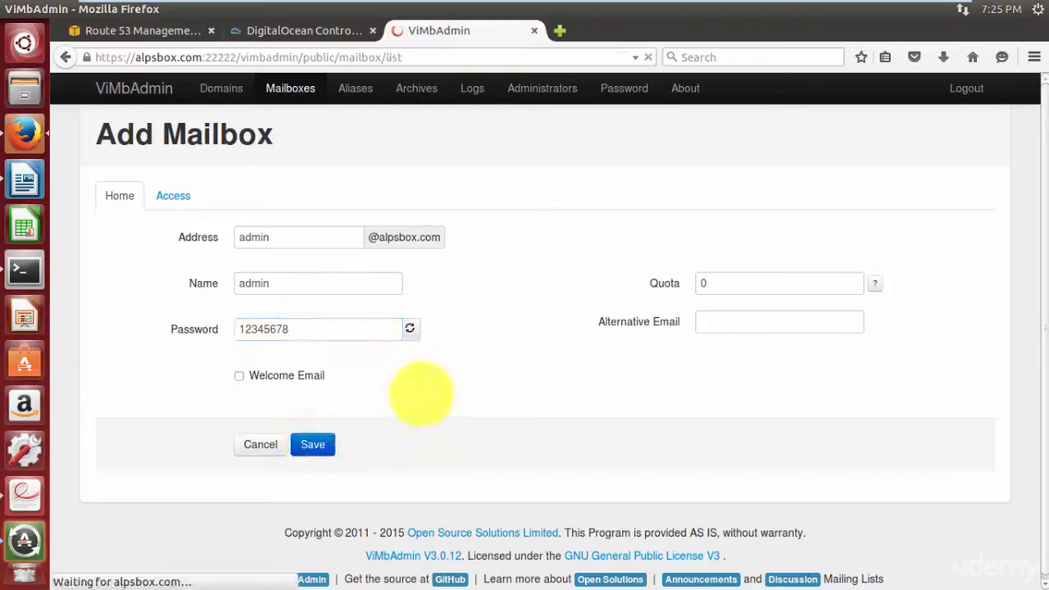
{"action": "left_click", "coordinate": [559, 31]}
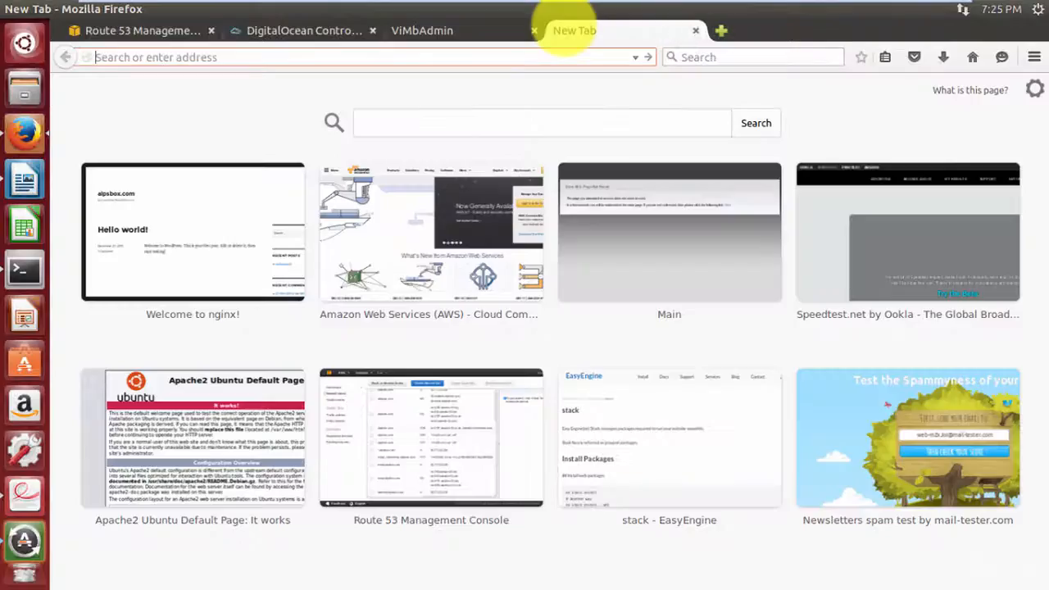
Log into webmail.alpsbox.com with the admin mailbox credentials and let the browser save the password.
{"action": "type", "text": "webmail.alpsbox.com"}
{"action": "key", "text": "Return"}
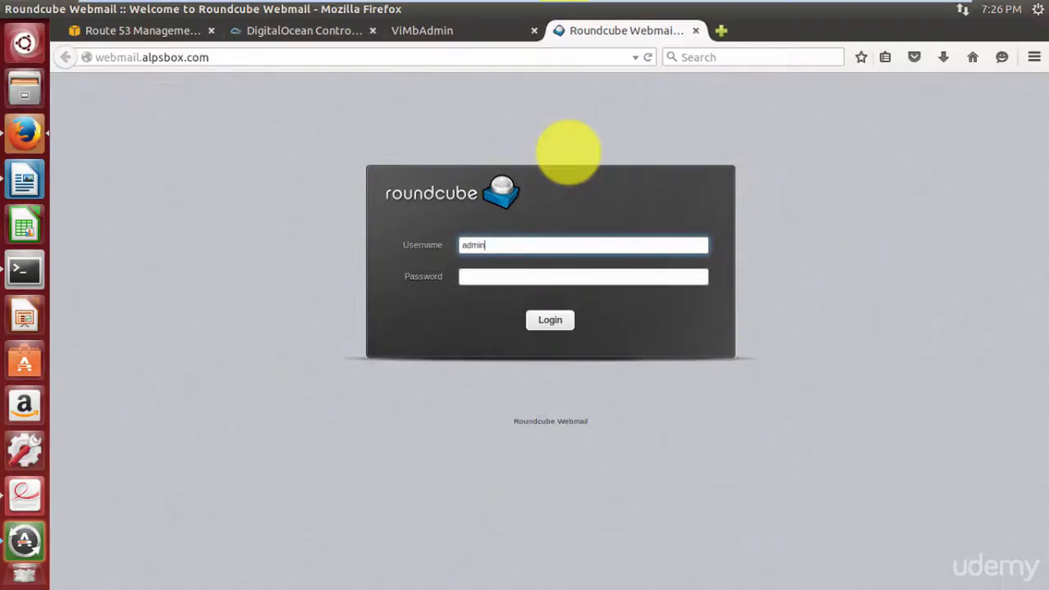
{"action": "key", "text": "Tab"}
{"action": "type", "text": "********"}
{"action": "key", "text": "Return"}
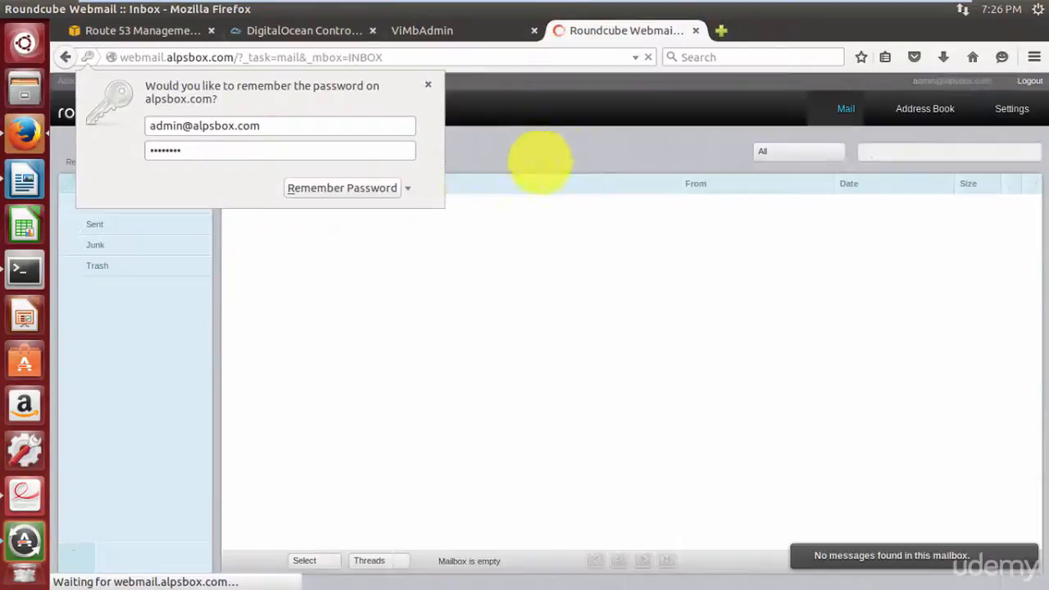
{"action": "left_click", "coordinate": [345, 188]}
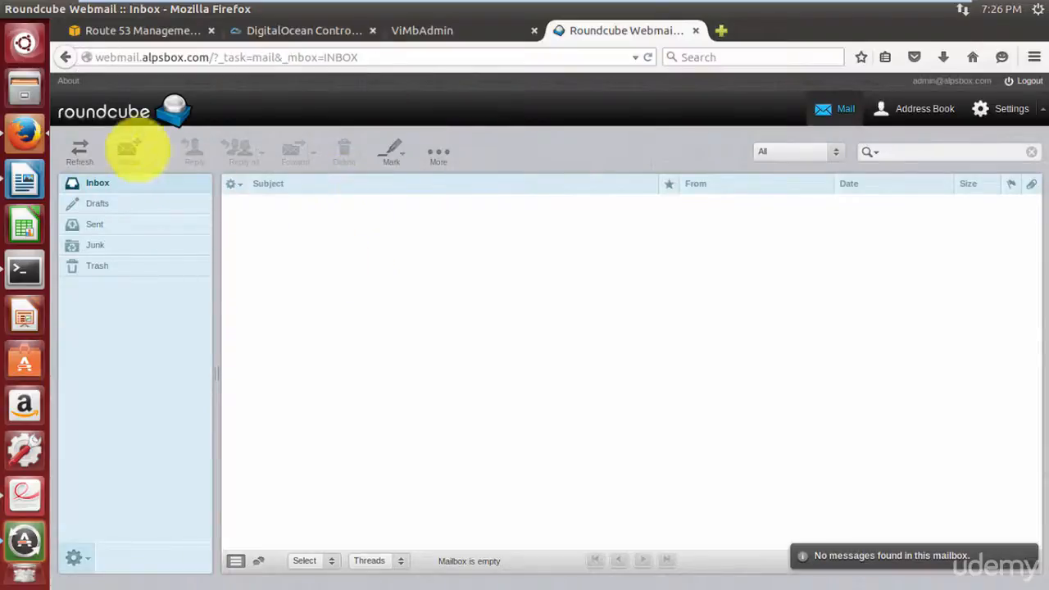
Send an email with subject 'test' and pasted notes to the Gmail recipient.
{"action": "left_click", "coordinate": [121, 147]}
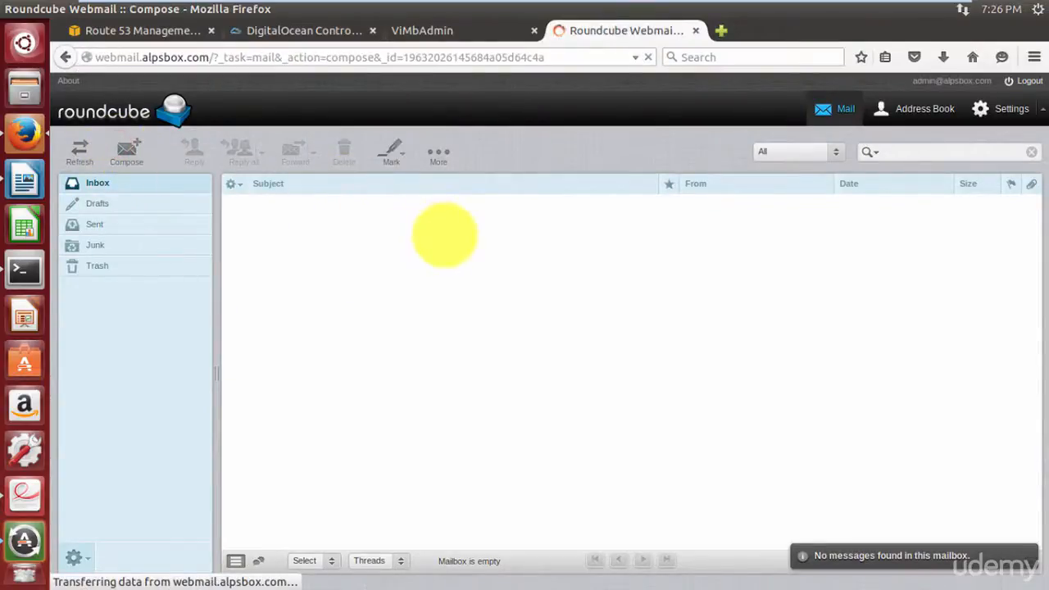
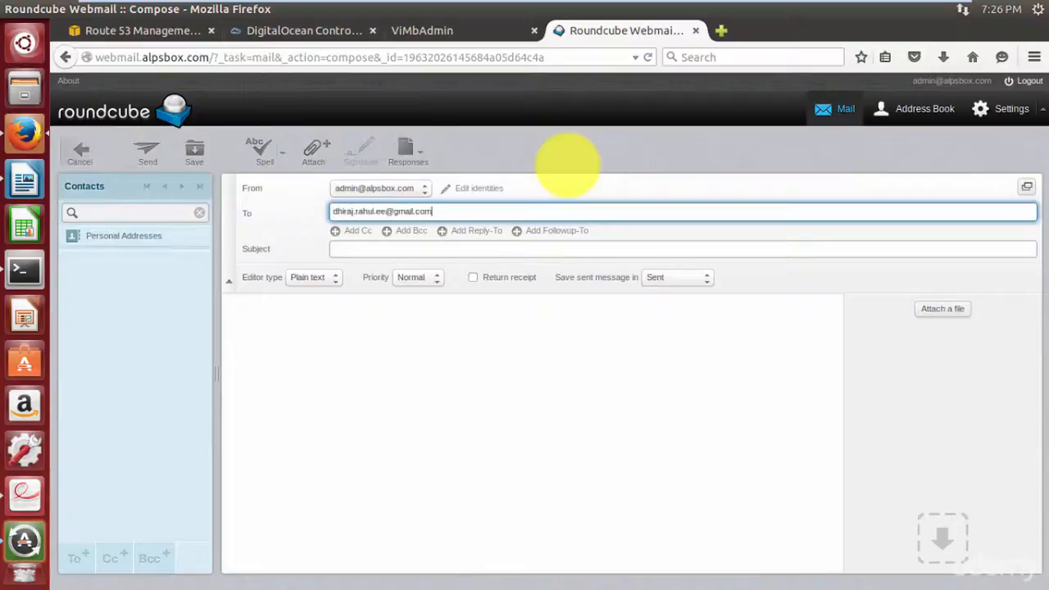
{"action": "left_click", "coordinate": [515, 250]}
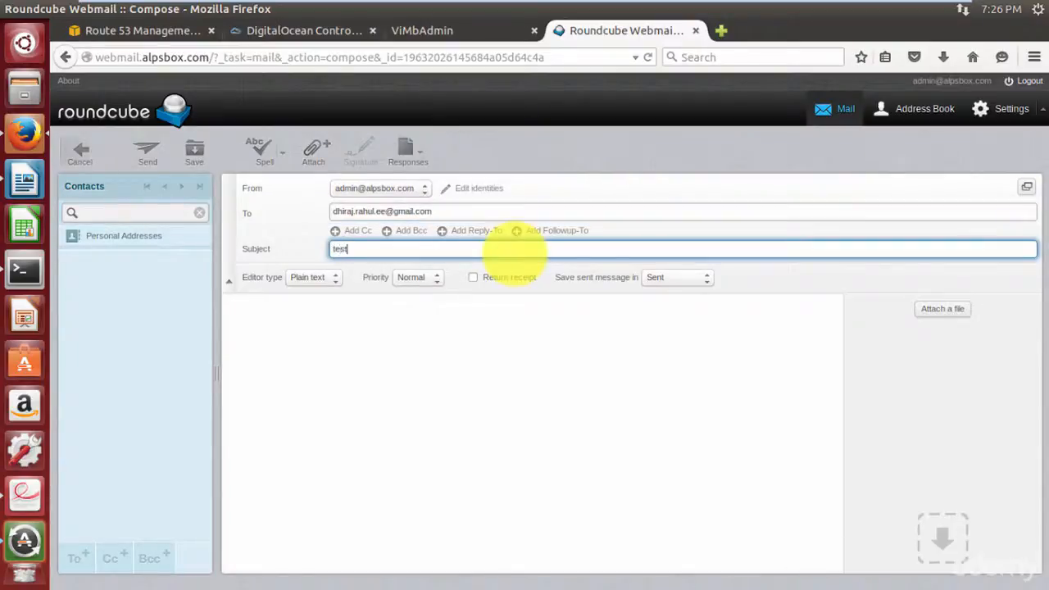
{"action": "left_click", "coordinate": [311, 345]}
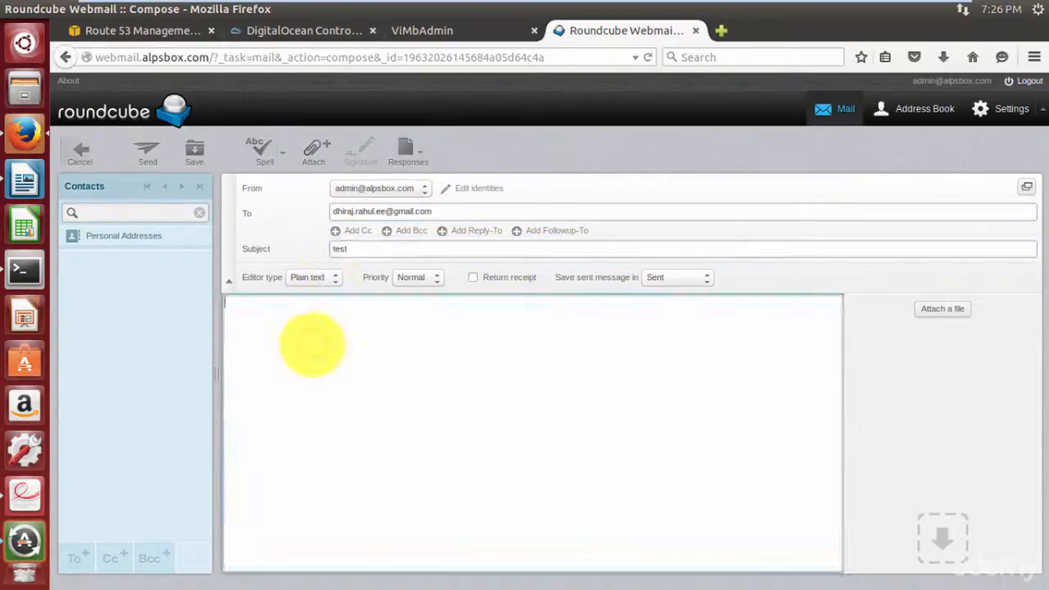
{"action": "key", "text": "ctrl+v"}
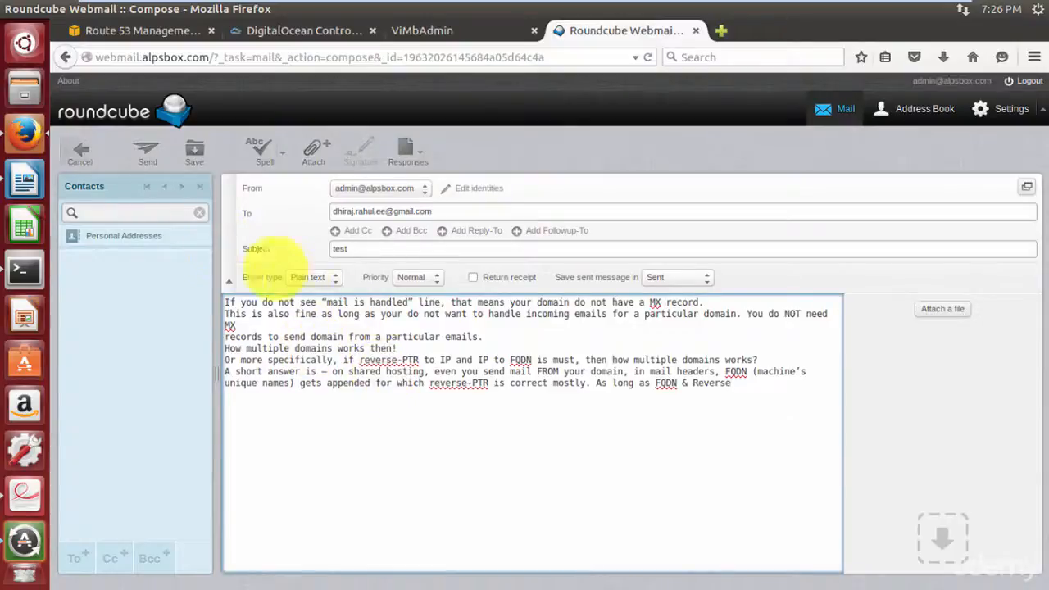
{"action": "left_click", "coordinate": [150, 154]}
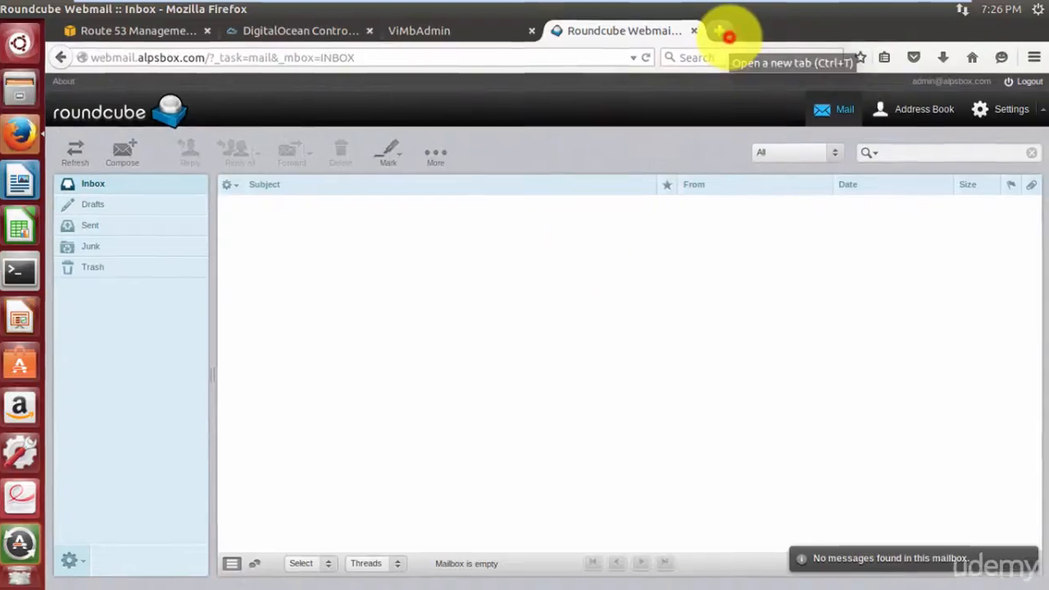
Open Gmail in a new tab and view the received 'test' email from admin.
{"action": "left_click", "coordinate": [723, 31]}
{"action": "left_click", "coordinate": [661, 197]}
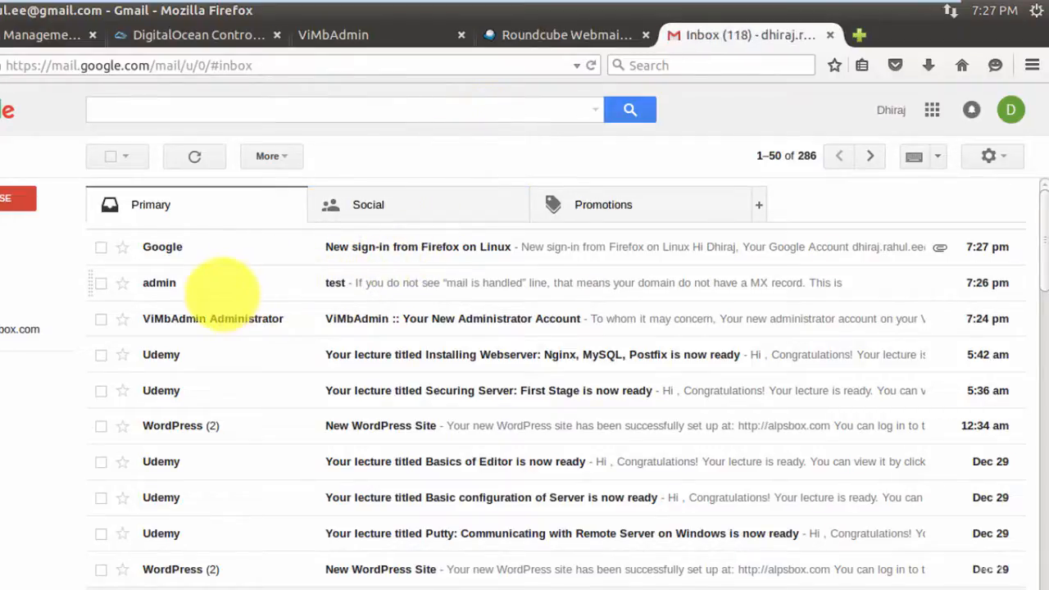
{"action": "left_click", "coordinate": [221, 293]}
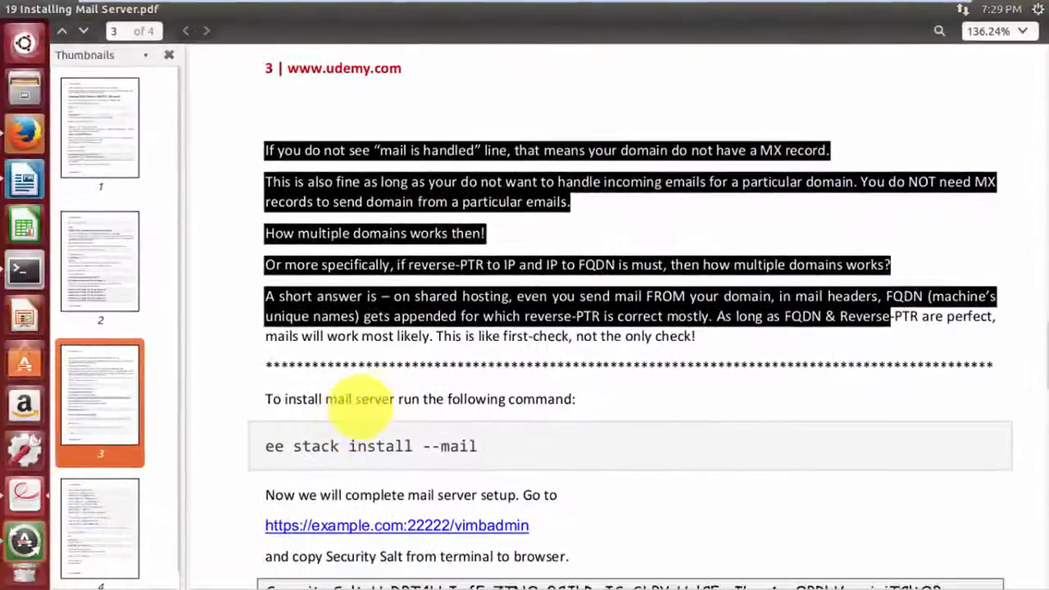
Copy the vim command from the guide's Setting up Organization Identity section for the terminal.
{"action": "scroll", "coordinate": [358, 400], "scroll_direction": "down", "scroll_amount": 5}
{"action": "scroll", "coordinate": [361, 410], "scroll_direction": "down", "scroll_amount": 8}
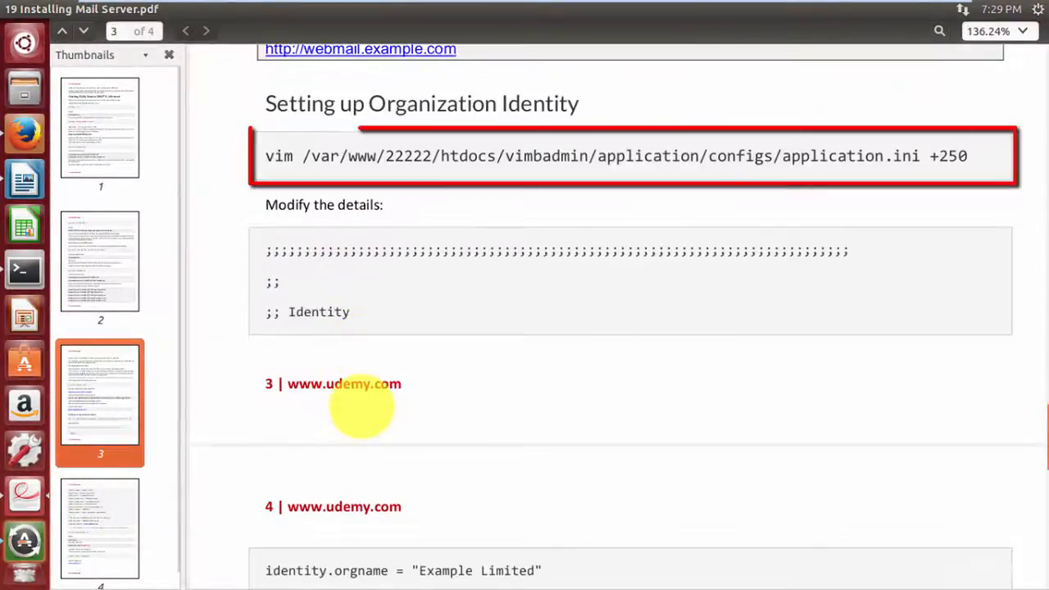
{"action": "left_click_drag", "start_coordinate": [264, 156], "coordinate": [975, 154]}
{"action": "key", "text": "alt+Tab"}
{"action": "right_click", "coordinate": [544, 415]}
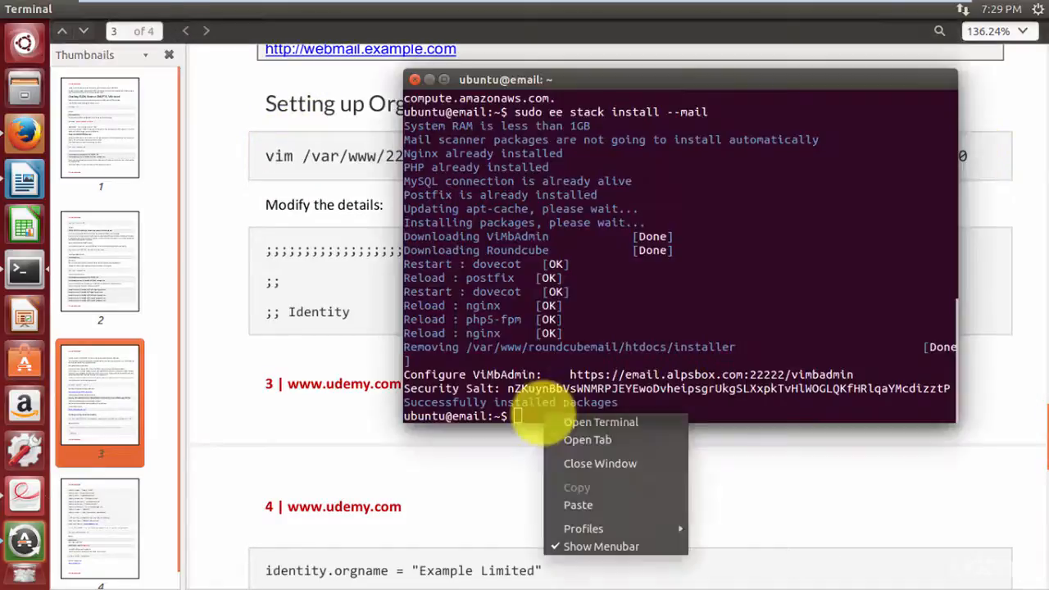
Run the pasted vim command to open application.ini and start editing the identity settings.
{"action": "left_click", "coordinate": [602, 505]}
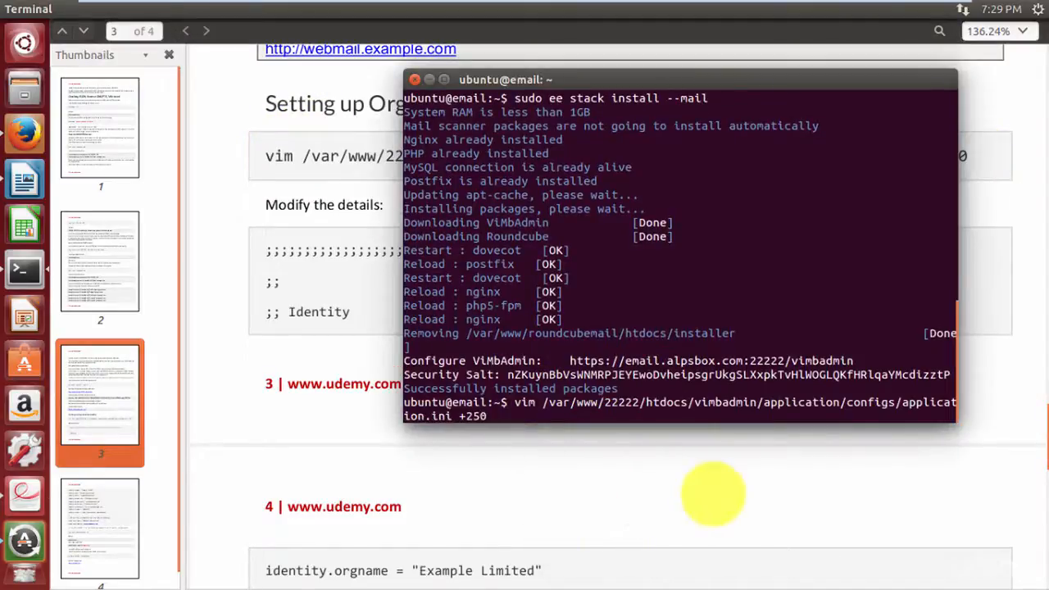
{"action": "key", "text": "Return"}
{"action": "key", "text": "Down"}
{"action": "key", "text": "Down"}
{"action": "key", "text": "Down"}
{"action": "key", "text": "Down"}
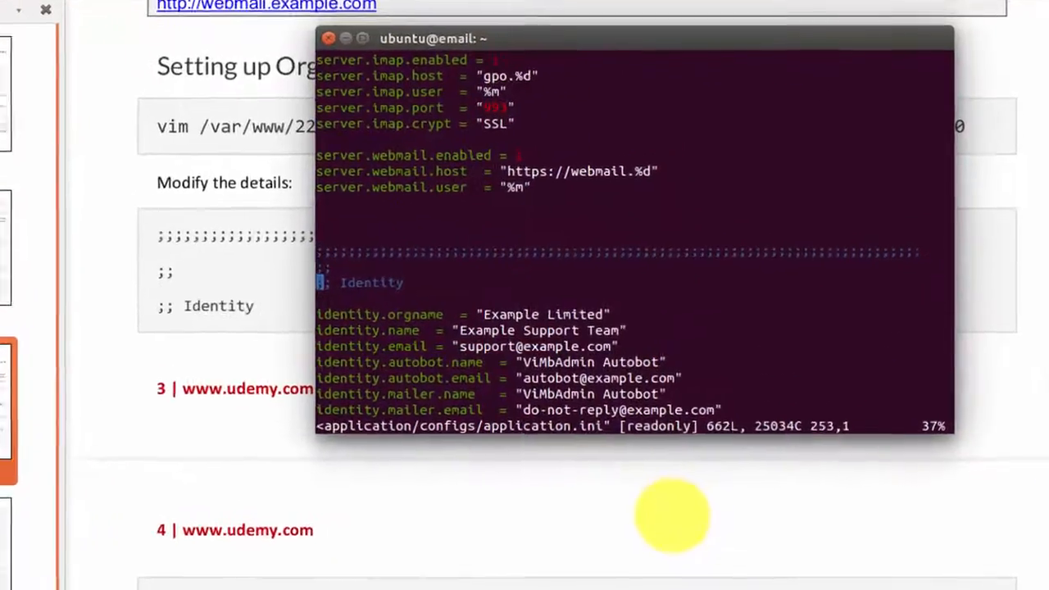
{"action": "key", "text": "Down"}
{"action": "key", "text": "i"}
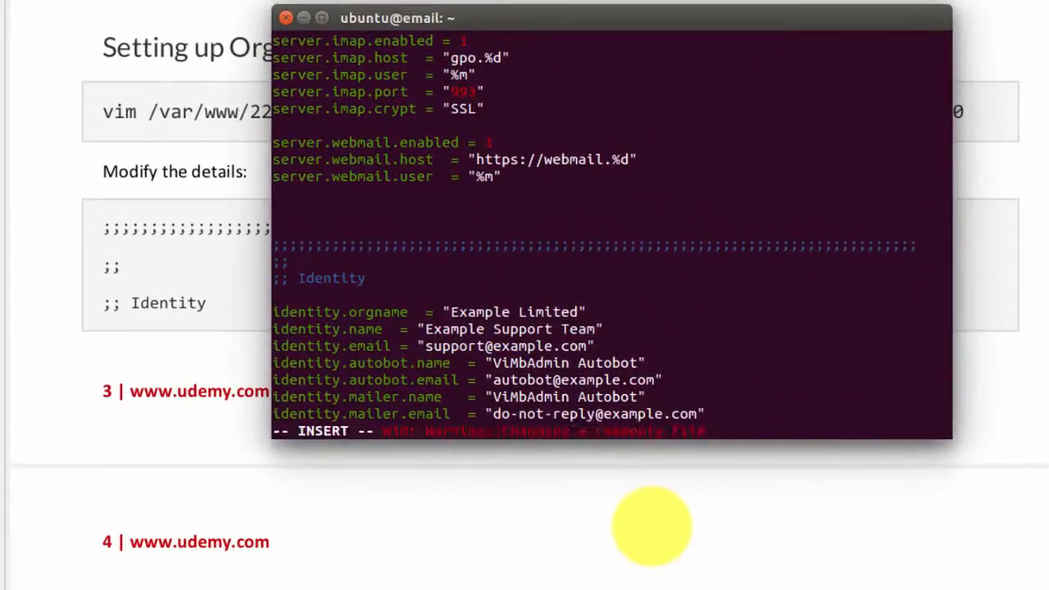
{"action": "key", "text": "Left"}
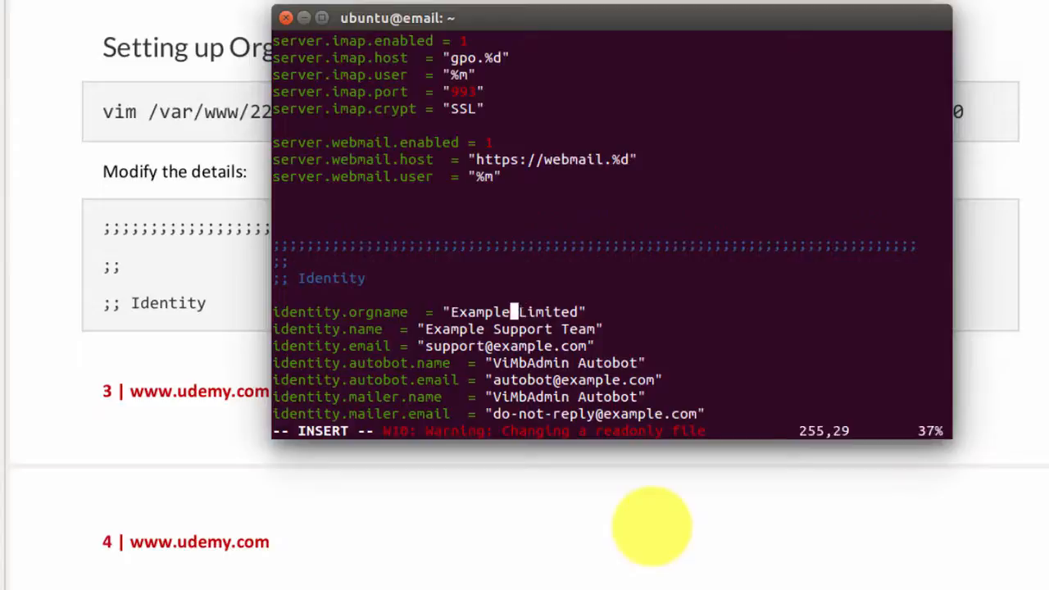
{"action": "key", "text": "BackSpace"}
{"action": "key", "text": "BackSpace"}
{"action": "key", "text": "BackSpace"}
{"action": "key", "text": "BackSpace"}
{"action": "key", "text": "BackSpace"}
{"action": "key", "text": "BackSpace"}
{"action": "key", "text": "BackSpace"}
{"action": "key", "text": "Down"}
{"action": "key", "text": "Left"}
{"action": "key", "text": "Left"}
{"action": "key", "text": "Left"}
{"action": "key", "text": "BackSpace"}
{"action": "key", "text": "BackSpace"}
{"action": "key", "text": "BackSpace"}
{"action": "key", "text": "BackSpace"}
{"action": "key", "text": "BackSpace"}
{"action": "key", "text": "BackSpace"}
{"action": "key", "text": "BackSpace"}
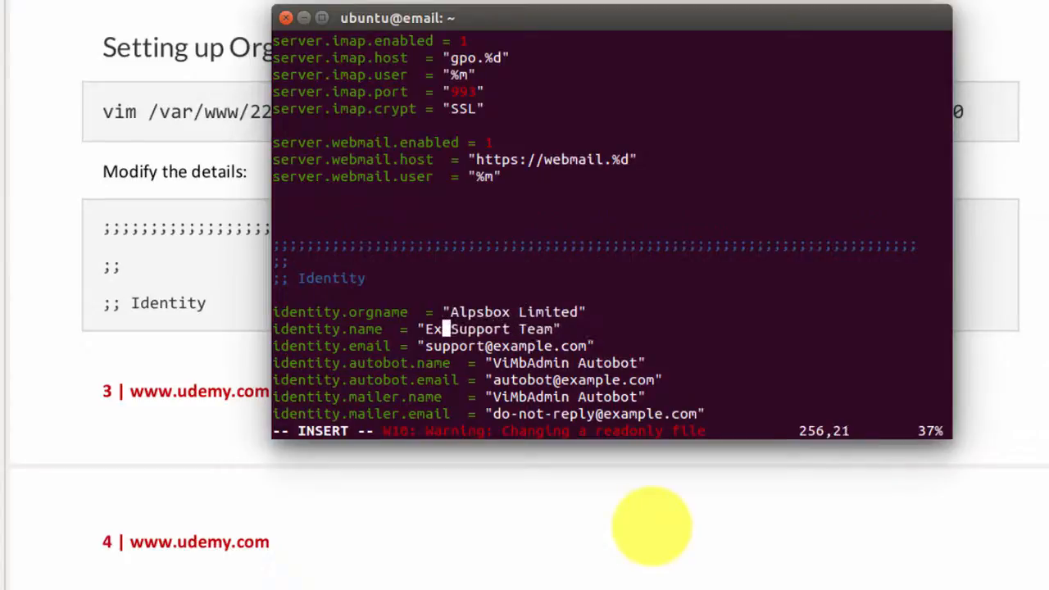
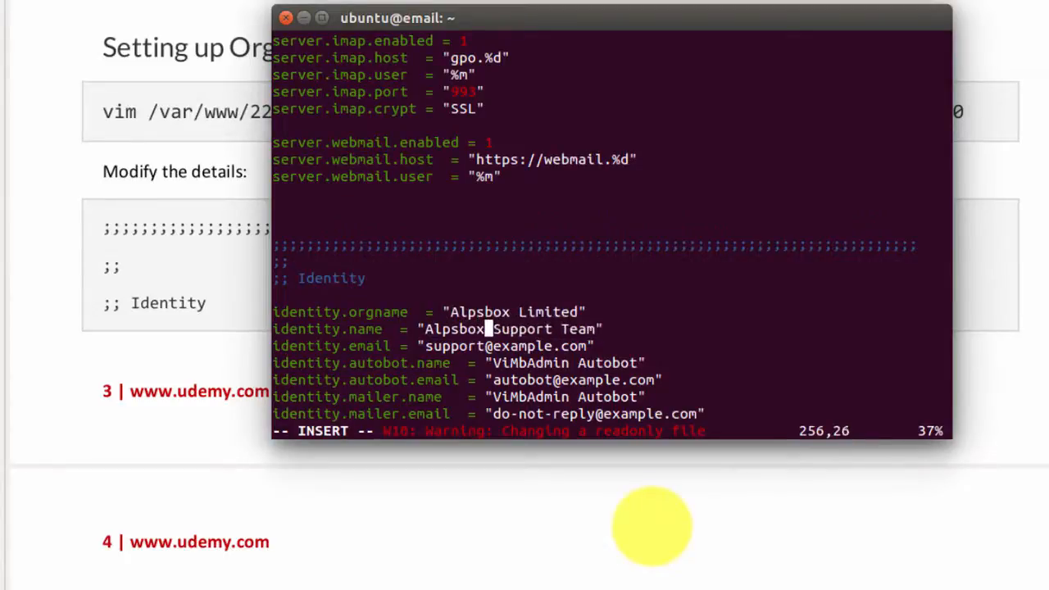
{"action": "key", "text": "BackSpace"}
{"action": "key", "text": "BackSpace"}
{"action": "key", "text": "BackSpace"}
{"action": "key", "text": "BackSpace"}
{"action": "key", "text": "BackSpace"}
{"action": "key", "text": "BackSpace"}
{"action": "key", "text": "BackSpace"}
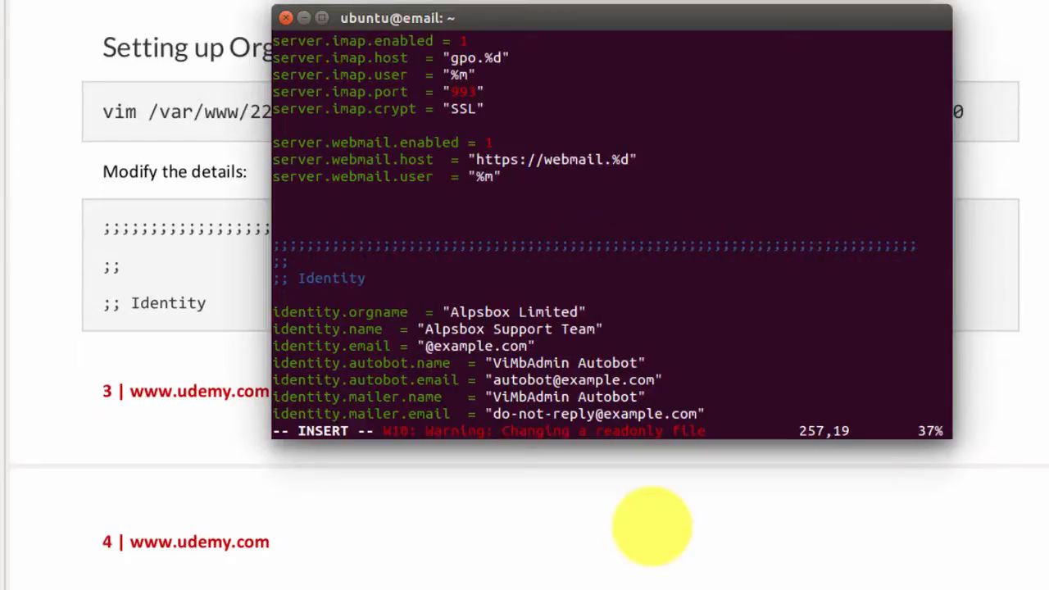
{"action": "key", "text": "Right"}
{"action": "key", "text": "Delete"}
{"action": "key", "text": "Delete"}
{"action": "key", "text": "Delete"}
{"action": "key", "text": "Delete"}
{"action": "key", "text": "Delete"}
{"action": "key", "text": "Delete"}
{"action": "key", "text": "Delete"}
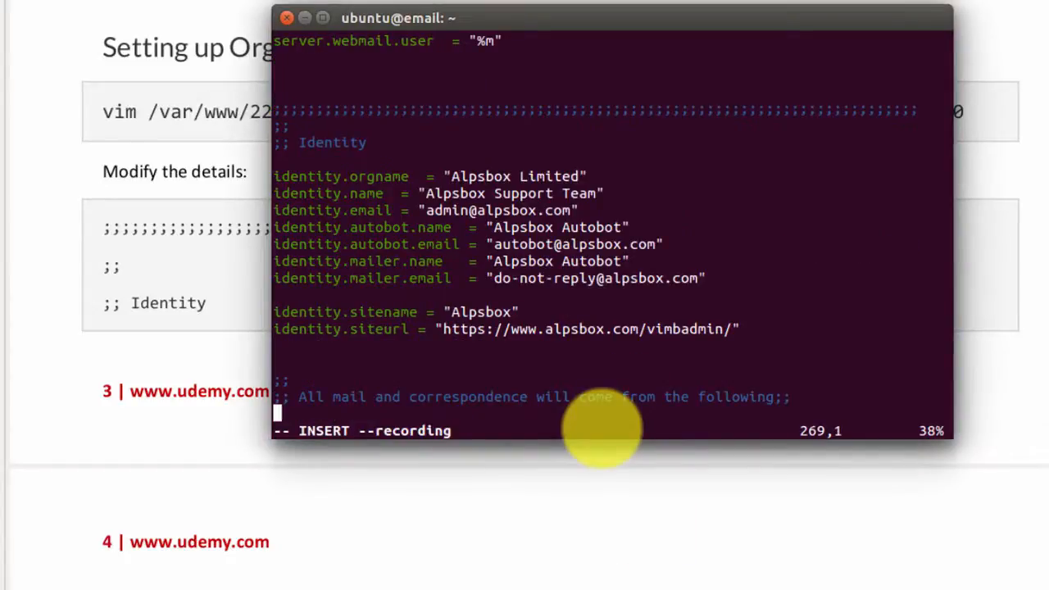
Save application.ini and quit vim with :wq.
{"action": "key", "text": "Escape"}
{"action": "type", "text": ":wq"}
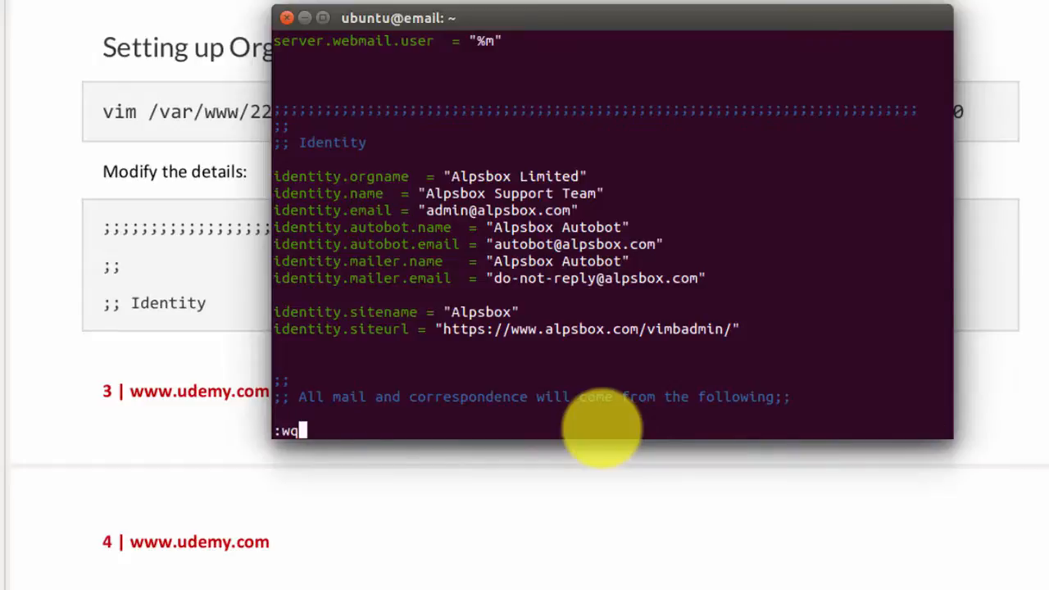
{"action": "key", "text": "Return"}
{"action": "left_click", "coordinate": [199, 267]}
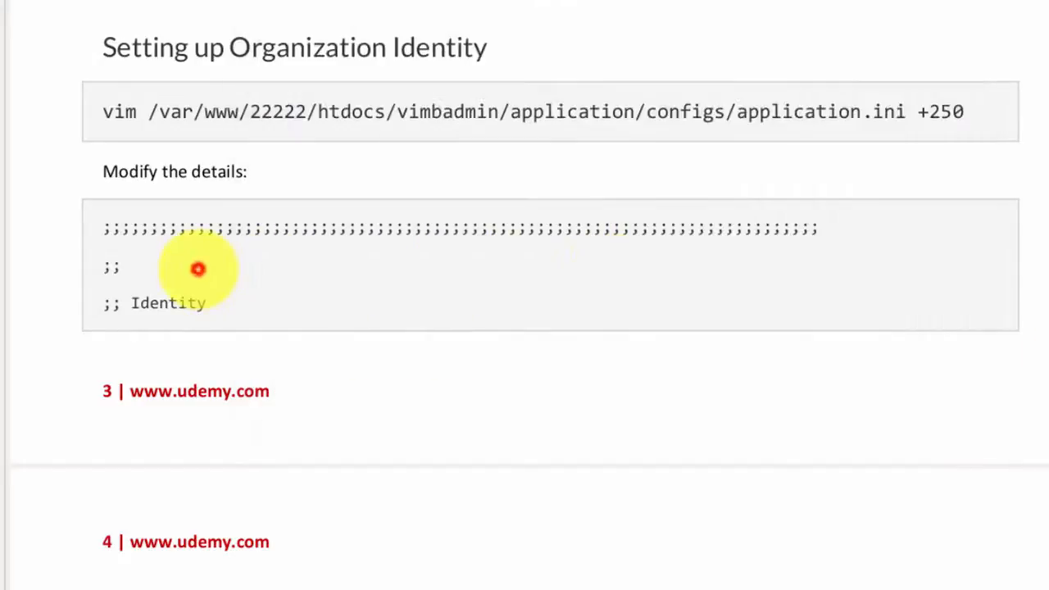
Copy 'ee stack install --mailscanner' from the guide and run it in the terminal.
{"action": "scroll", "coordinate": [199, 268], "scroll_direction": "down", "scroll_amount": 10}
{"action": "left_click_drag", "start_coordinate": [427, 341], "coordinate": [102, 336]}
{"action": "key", "text": "ctrl+c"}
{"action": "left_click", "coordinate": [429, 368]}
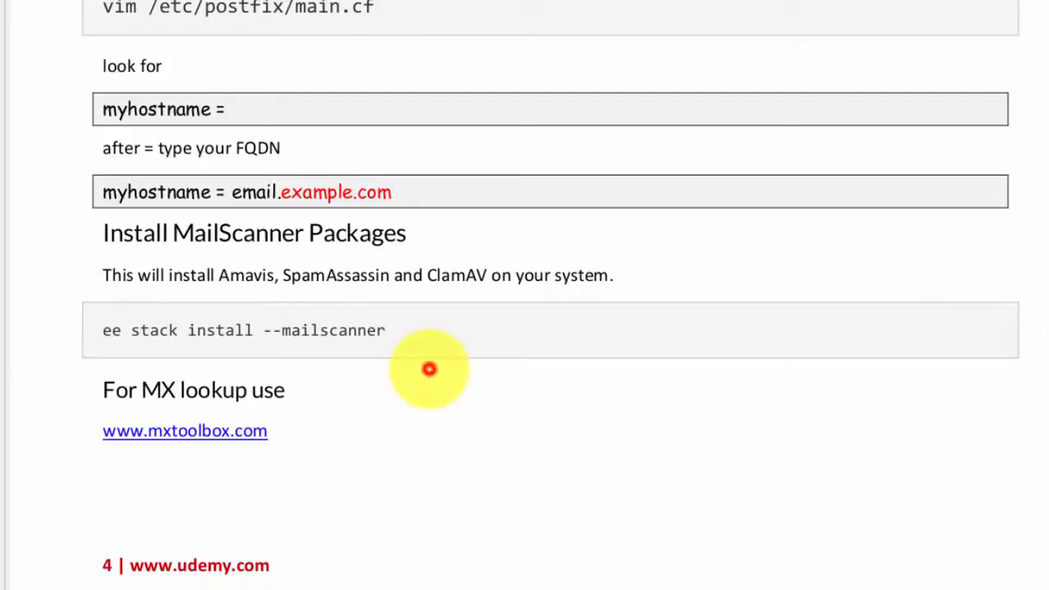
{"action": "key", "text": "alt+Tab"}
{"action": "right_click", "coordinate": [435, 426]}
{"action": "left_click", "coordinate": [468, 537]}
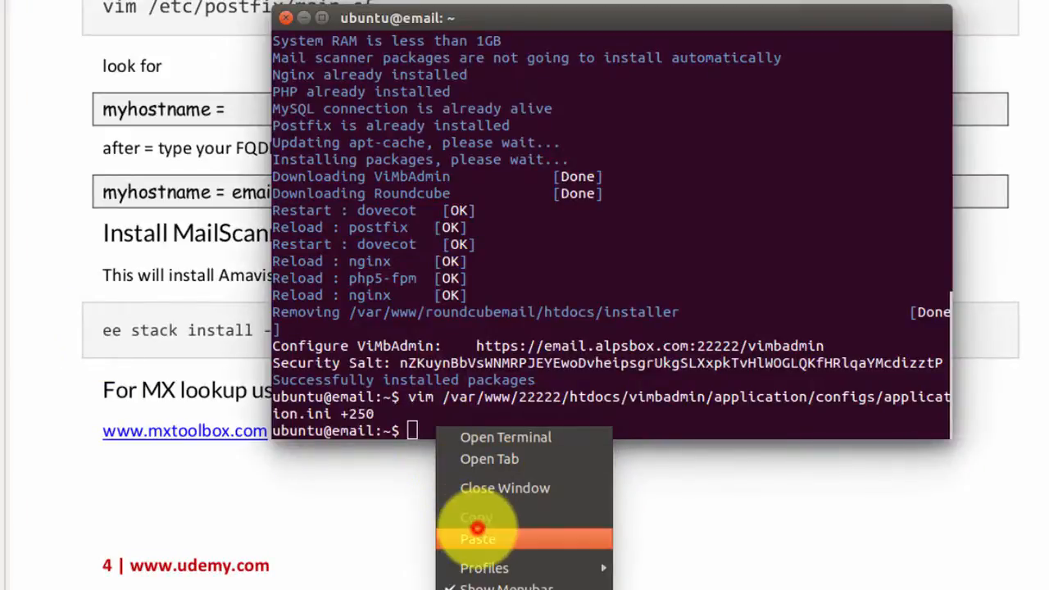
{"action": "key", "text": "Return"}
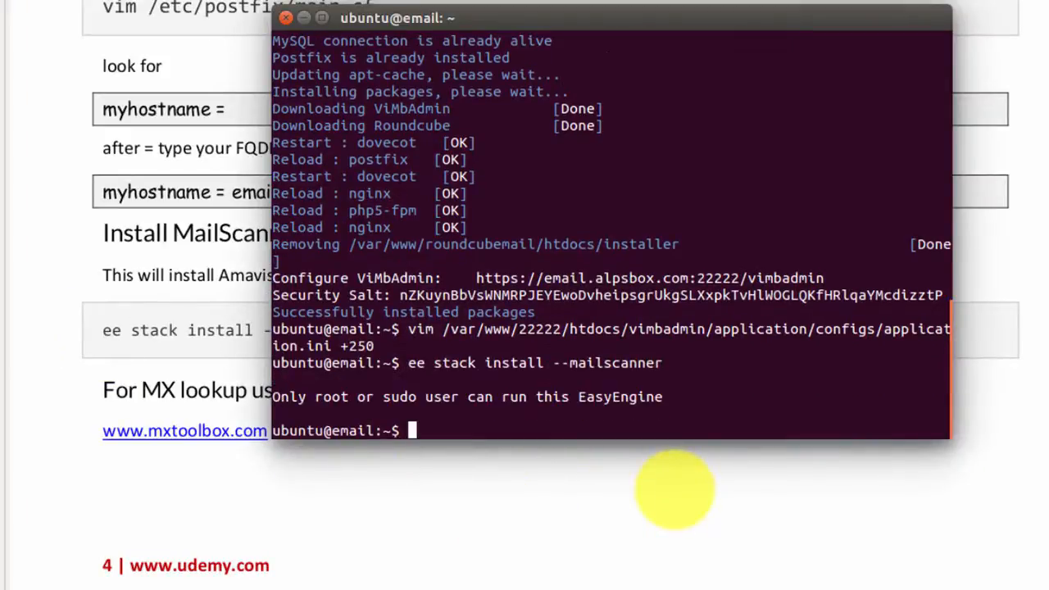
Rerun the mailscanner install command prefixed with sudo.
{"action": "key", "text": "Up"}
{"action": "key", "text": "Home"}
{"action": "type", "text": "sudo"}
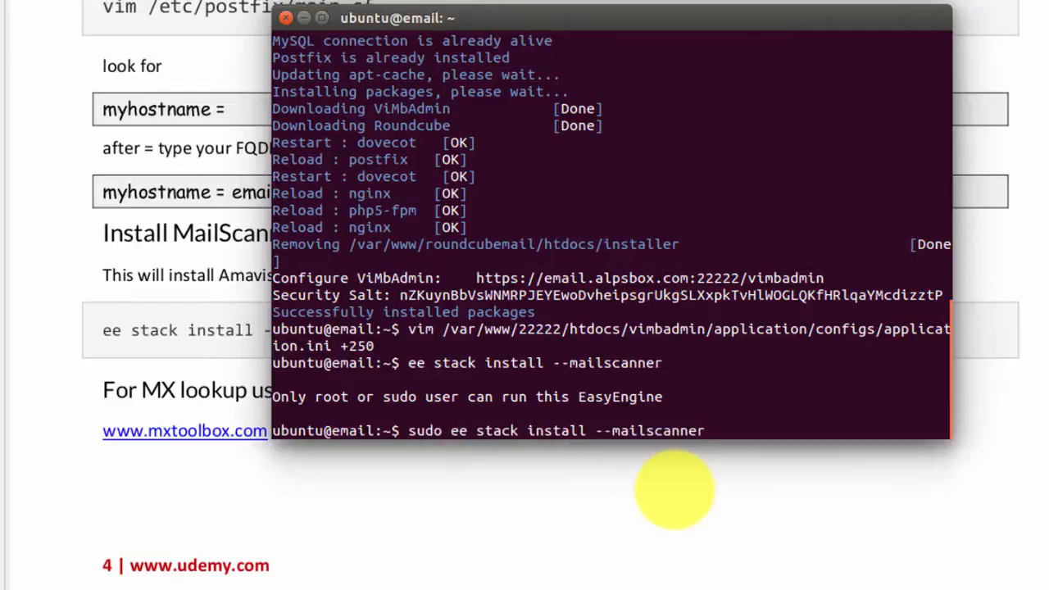
{"action": "key", "text": "Return"}
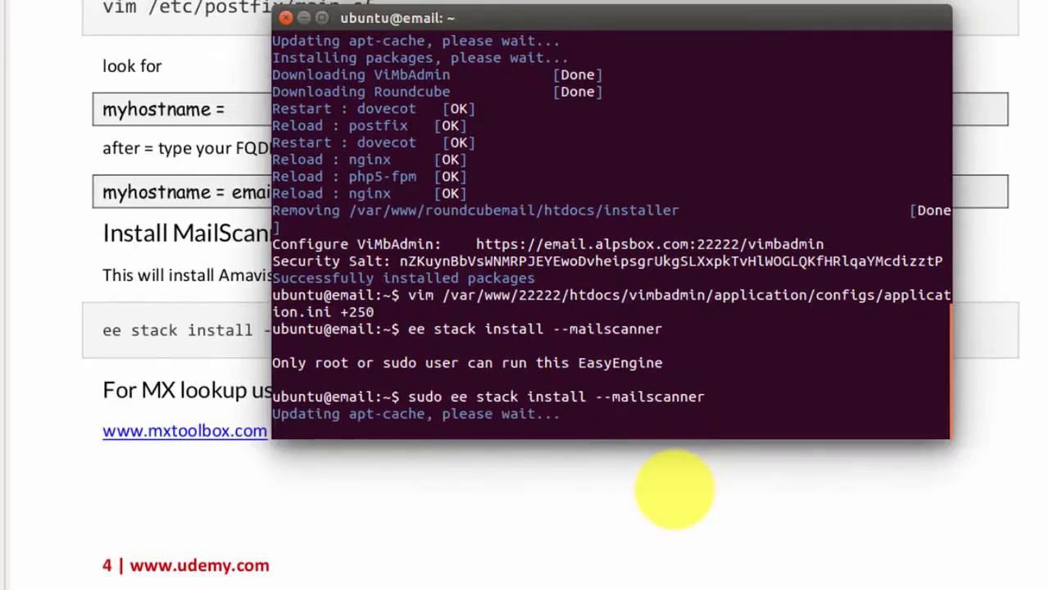